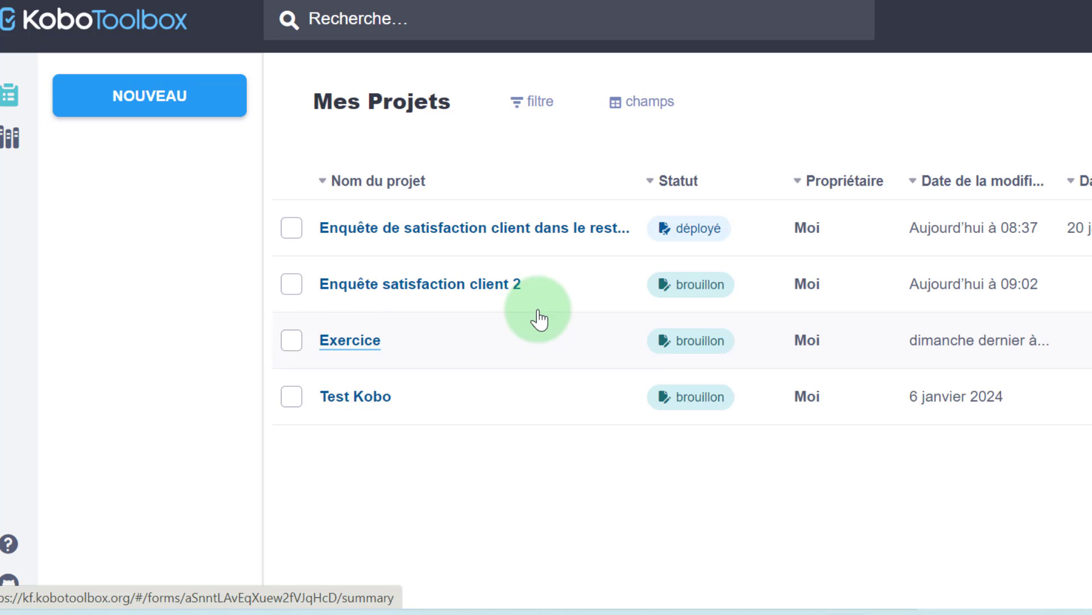
Step: Open the project "Enquête de satisfaction client dans le restaurant chez Berry" and check its data collection page, returning to the project summary
{"action": "left_click", "coordinate": [459, 233]}
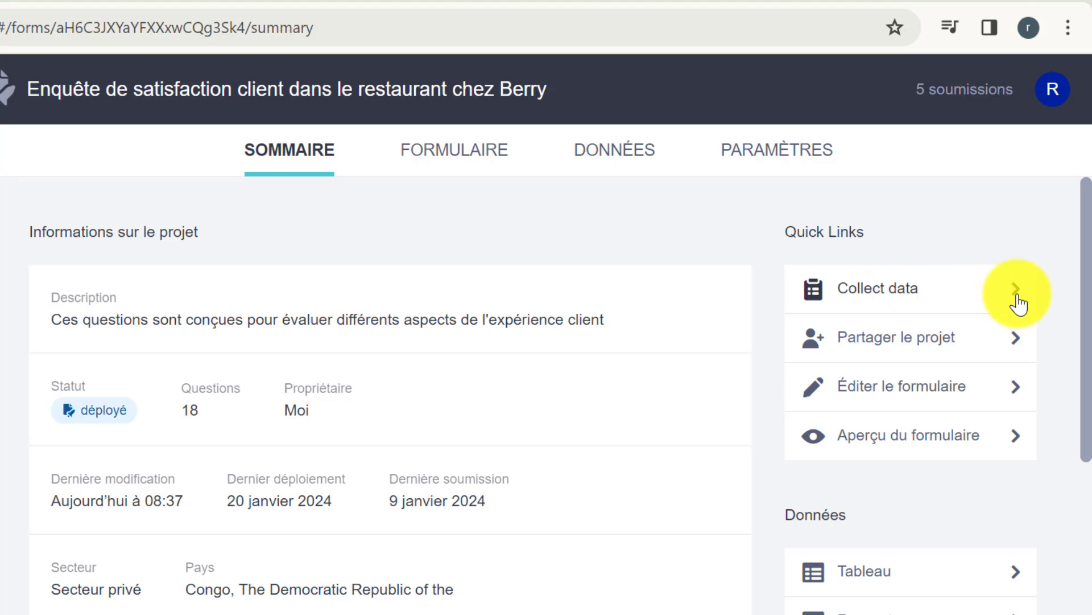
{"action": "left_click", "coordinate": [1015, 296]}
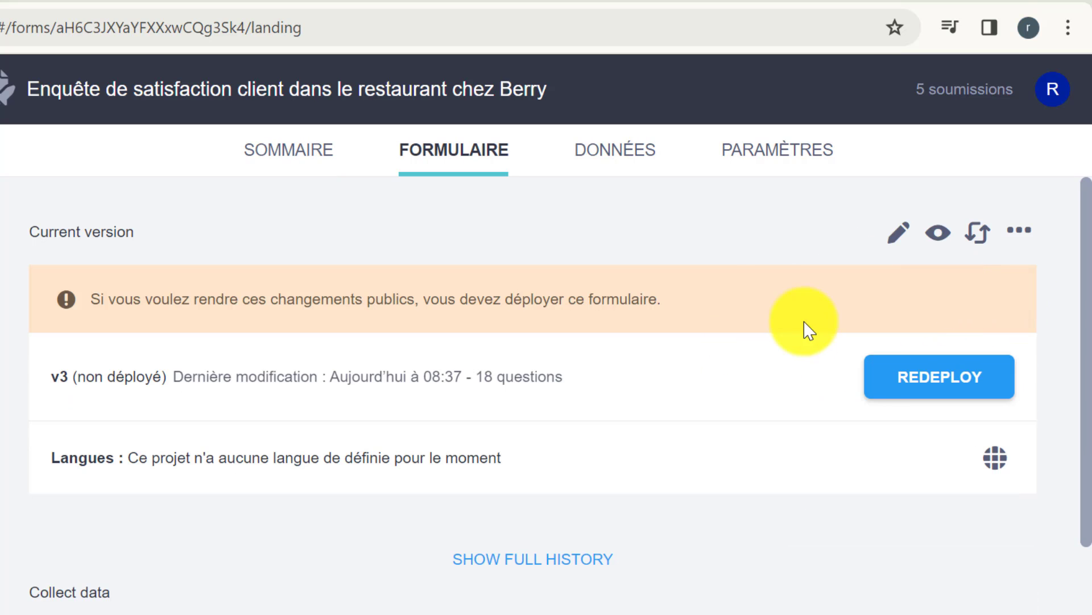
{"action": "left_click", "coordinate": [289, 152]}
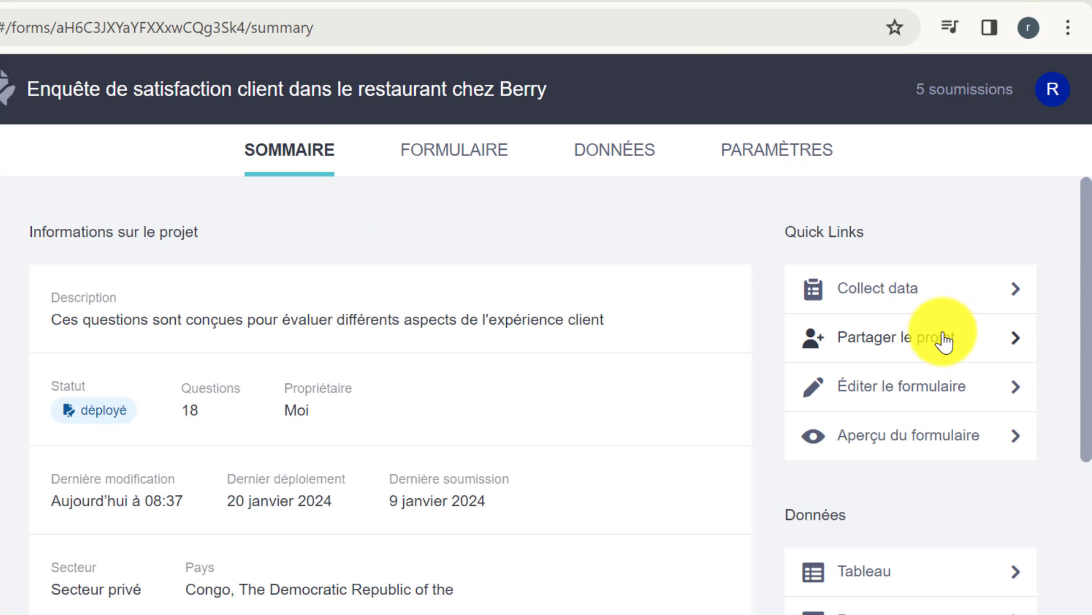
Step: Review the project's sharing permissions and public link options, then close them without changes
{"action": "left_click", "coordinate": [1006, 340]}
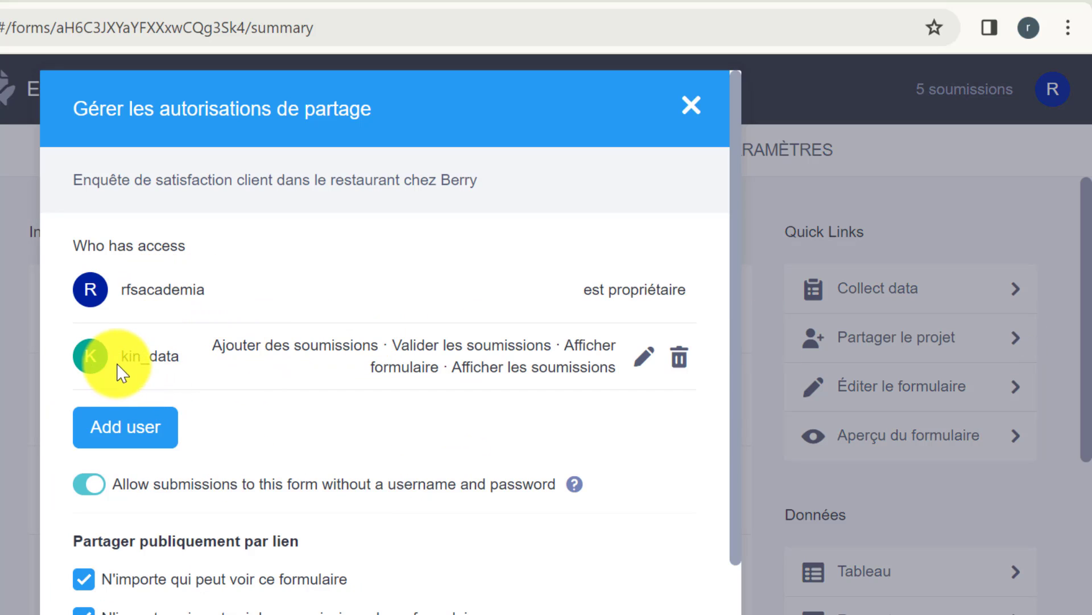
{"action": "scroll", "coordinate": [282, 439], "scroll_direction": "down", "scroll_amount": 2}
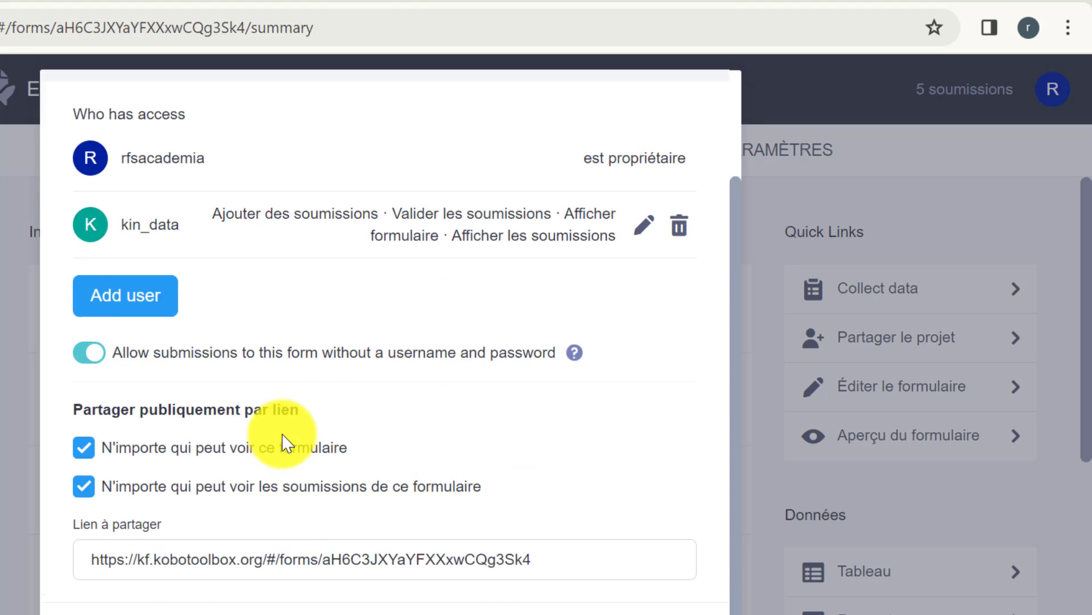
{"action": "scroll", "coordinate": [281, 433], "scroll_direction": "up", "scroll_amount": 2}
{"action": "left_click", "coordinate": [685, 107]}
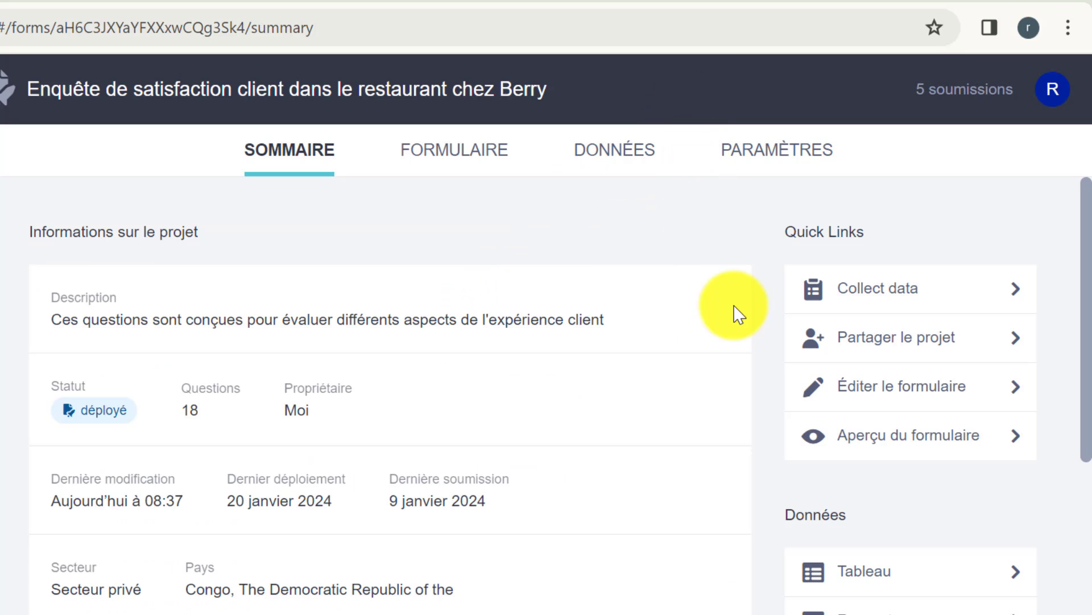
Step: Look through the questions in the form editor and return to the project summary
{"action": "left_click", "coordinate": [905, 392]}
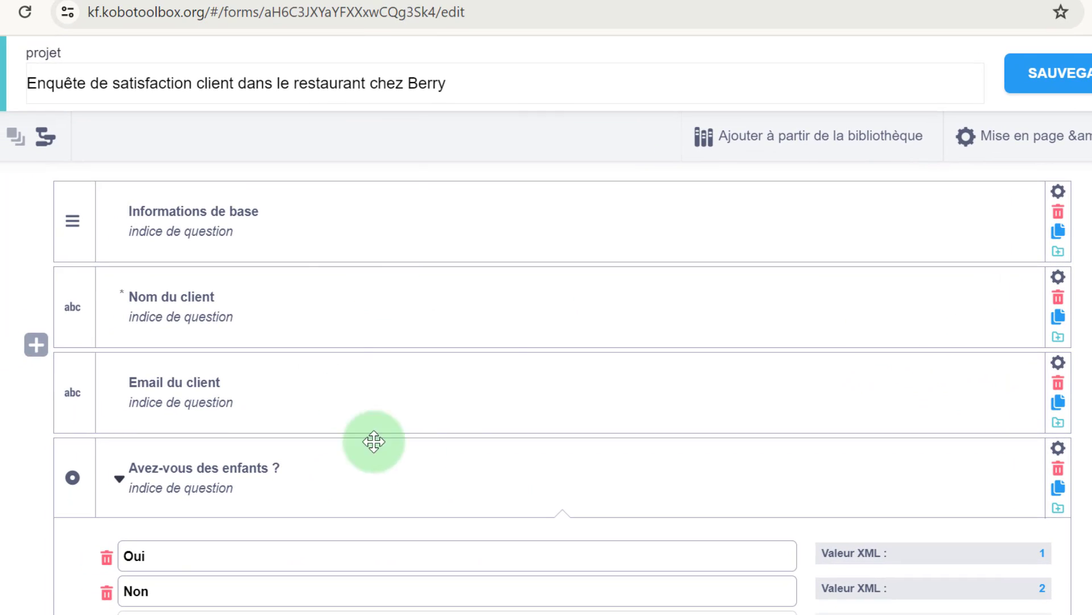
{"action": "scroll", "coordinate": [461, 300], "scroll_direction": "down", "scroll_amount": 15}
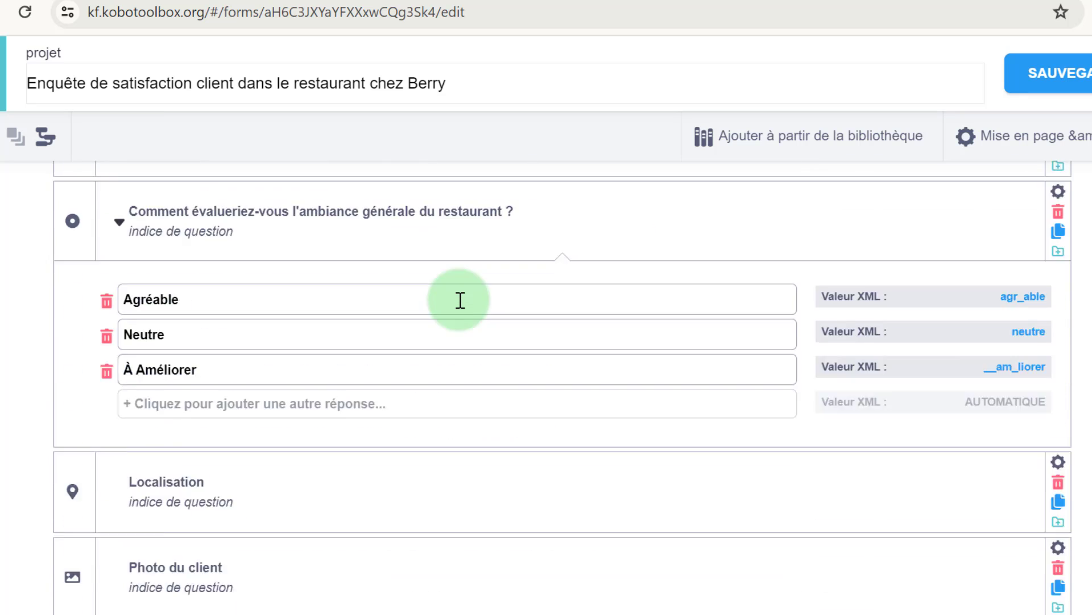
{"action": "scroll", "coordinate": [460, 299], "scroll_direction": "up", "scroll_amount": 15}
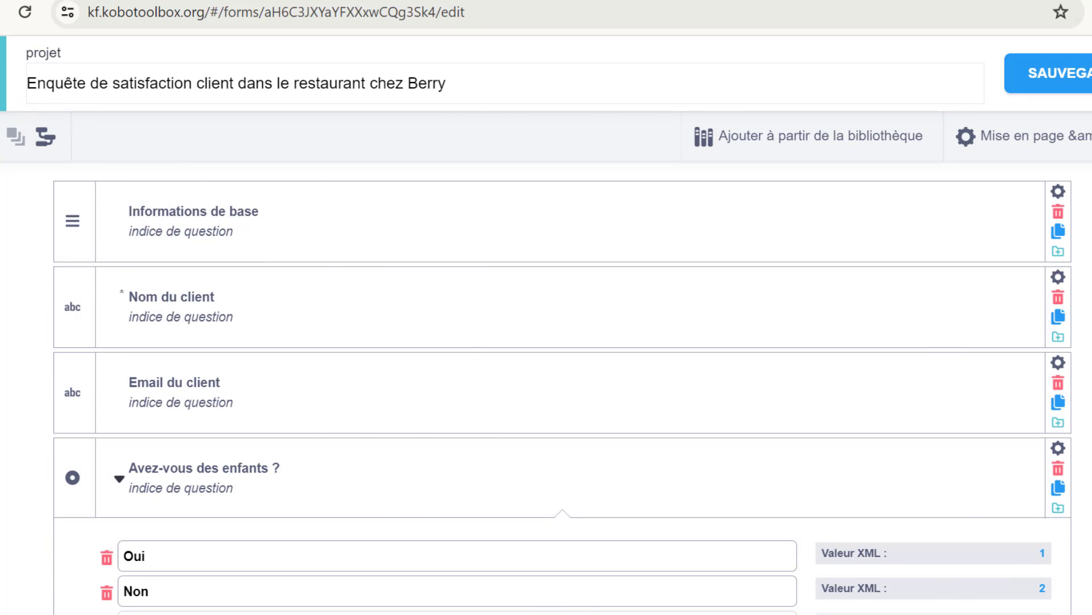
{"action": "left_click", "coordinate": [3, 54]}
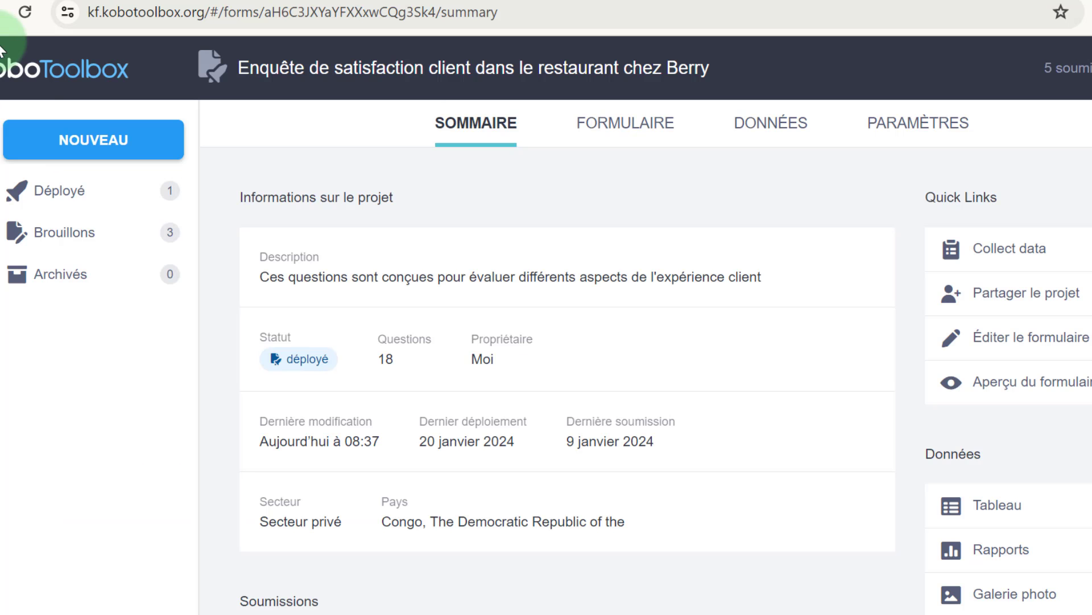
Step: Preview the form, examine the Localisation question with its map layer options, and close the preview
{"action": "left_click", "coordinate": [1084, 390]}
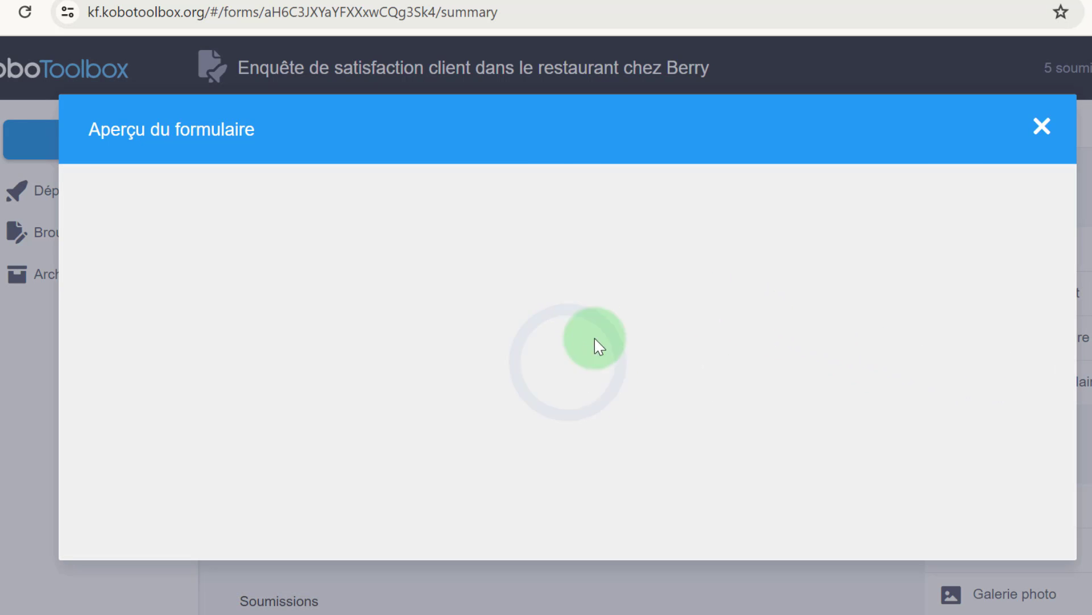
{"action": "scroll", "coordinate": [607, 330], "scroll_direction": "down", "scroll_amount": 10}
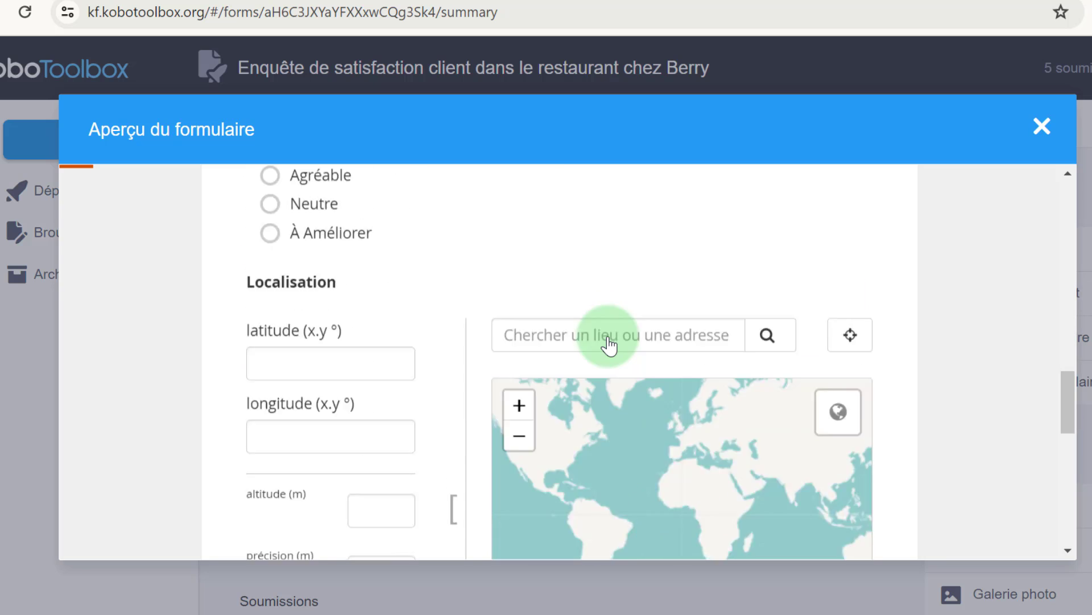
{"action": "scroll", "coordinate": [607, 343], "scroll_direction": "down", "scroll_amount": 6}
{"action": "scroll", "coordinate": [639, 358], "scroll_direction": "up", "scroll_amount": 5}
{"action": "scroll", "coordinate": [790, 317], "scroll_direction": "up", "scroll_amount": 2}
{"action": "mouse_move", "coordinate": [865, 240]}
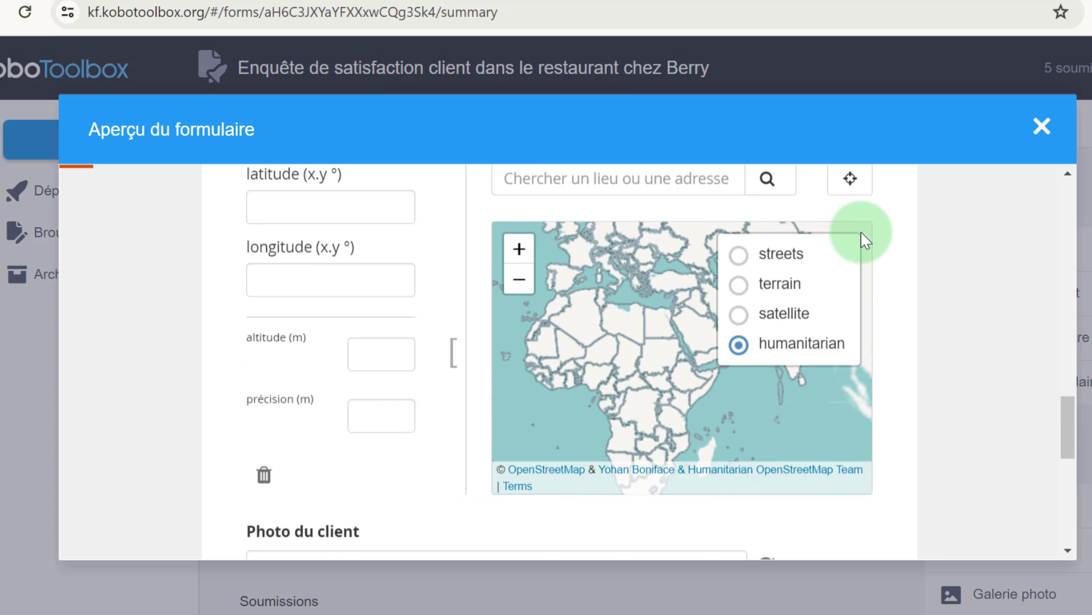
{"action": "scroll", "coordinate": [895, 251], "scroll_direction": "up", "scroll_amount": 10}
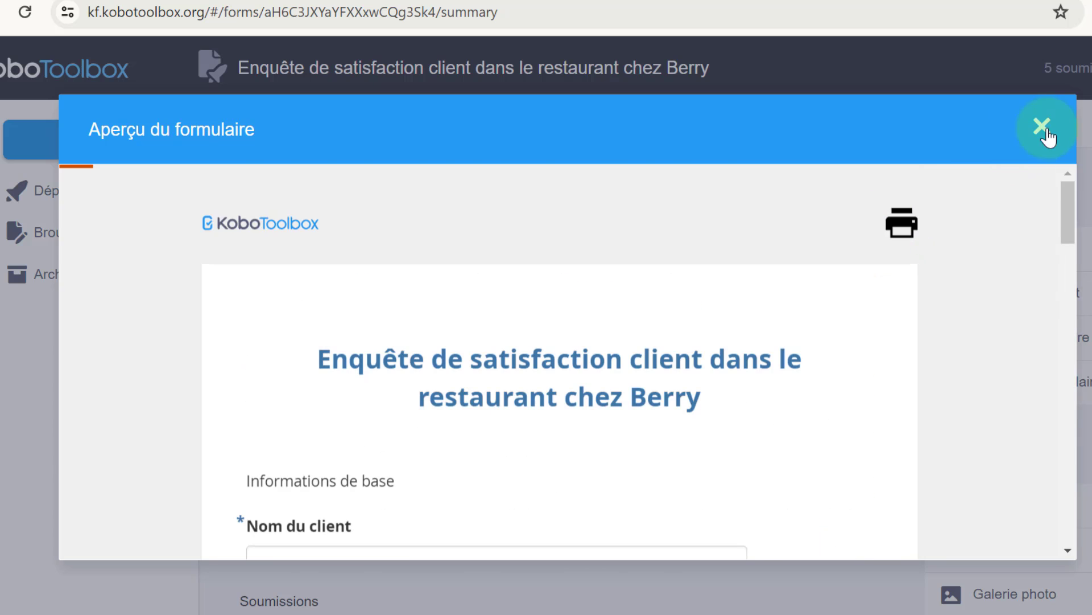
{"action": "left_click", "coordinate": [1044, 128]}
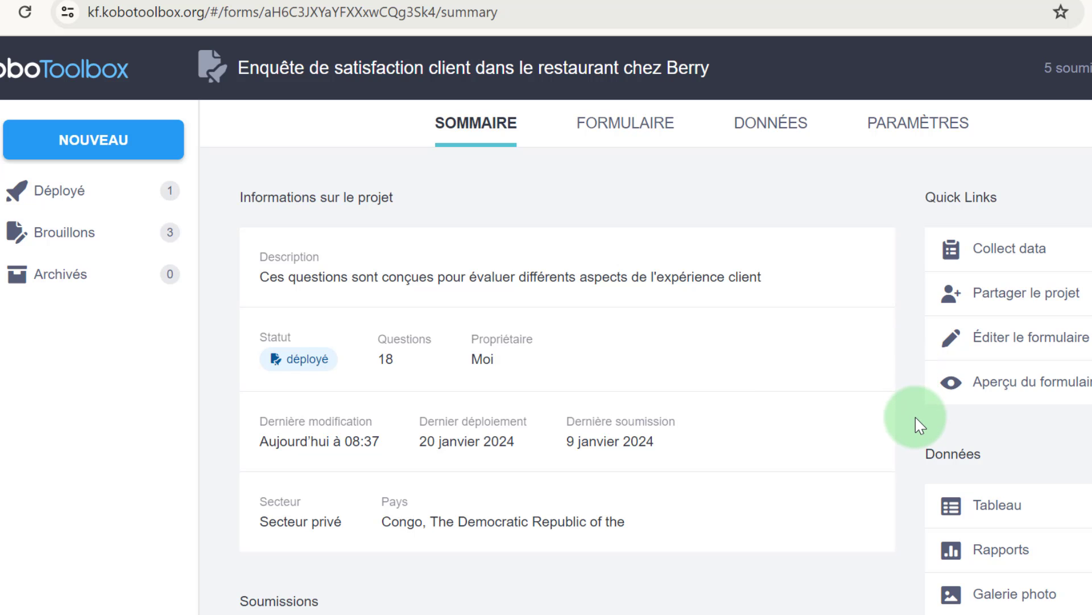
Step: Examine the data links, submissions overview and team members on the project summary
{"action": "scroll", "coordinate": [914, 426], "scroll_direction": "down", "scroll_amount": 5}
{"action": "scroll", "coordinate": [914, 428], "scroll_direction": "up", "scroll_amount": 5}
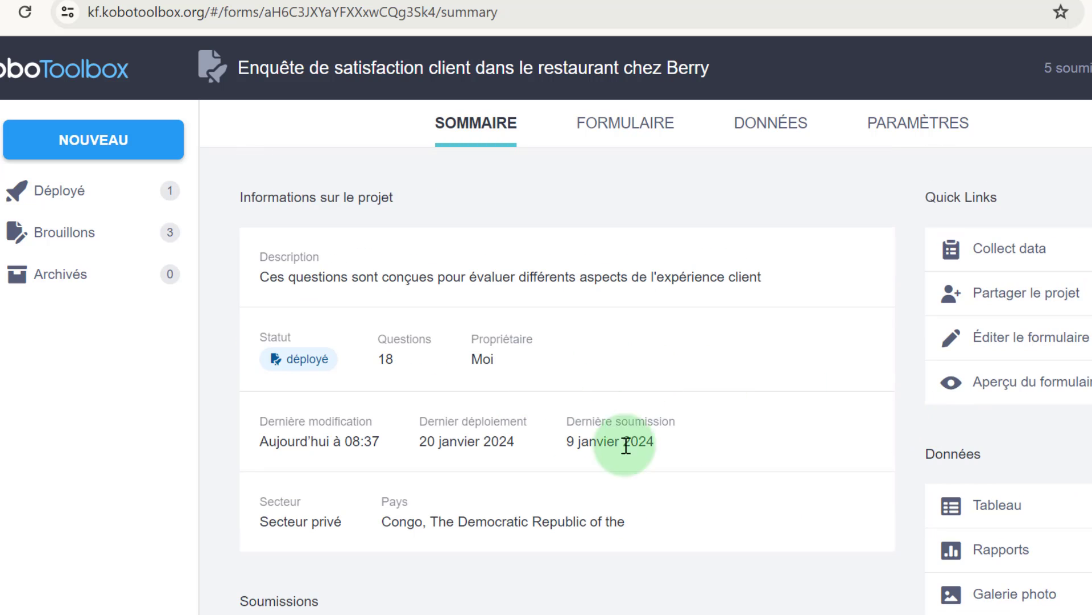
{"action": "scroll", "coordinate": [625, 446], "scroll_direction": "down", "scroll_amount": 5}
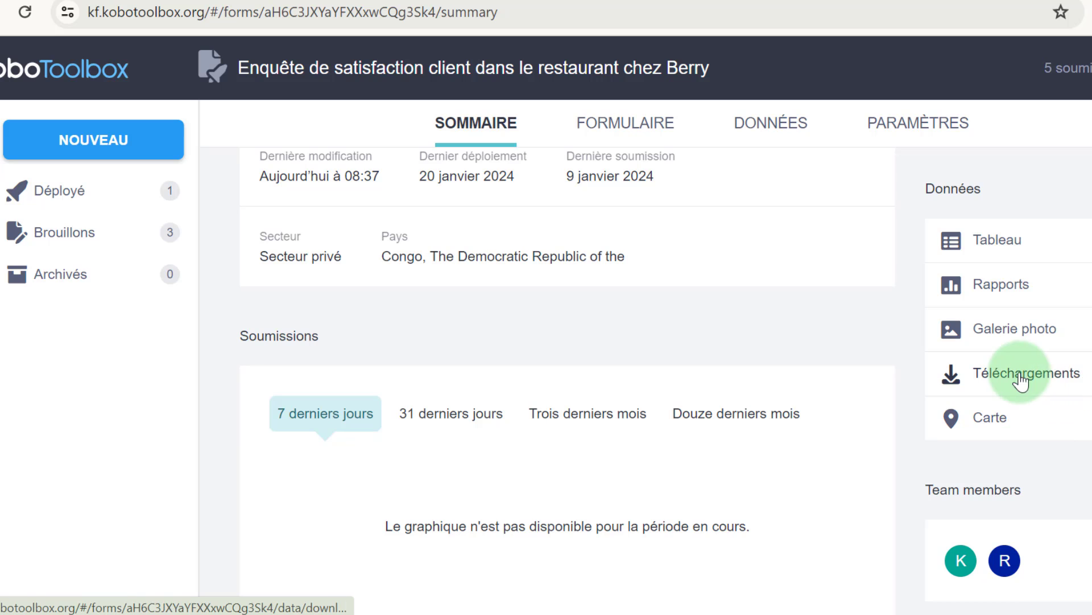
{"action": "scroll", "coordinate": [1012, 441], "scroll_direction": "down", "scroll_amount": 2}
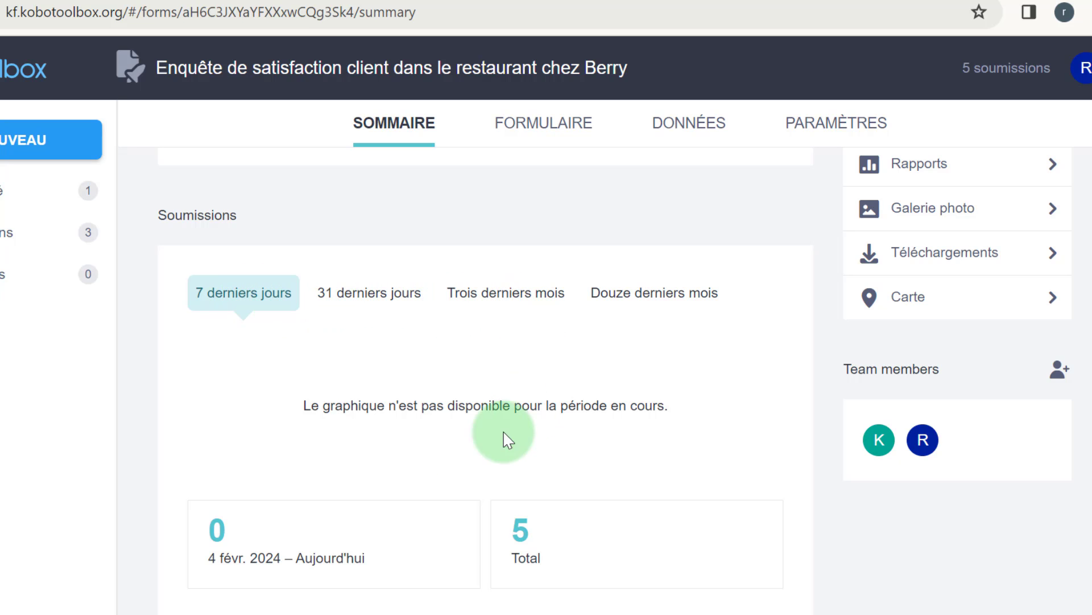
{"action": "scroll", "coordinate": [591, 497], "scroll_direction": "up", "scroll_amount": 6}
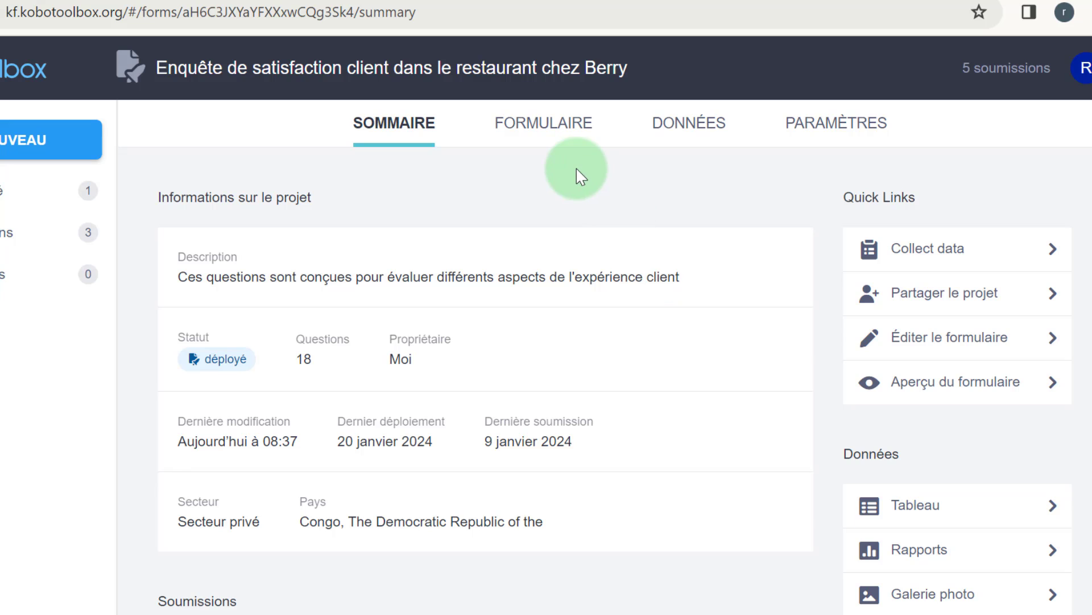
Step: Download the current version of the project's form as an XML file
{"action": "left_click", "coordinate": [550, 134]}
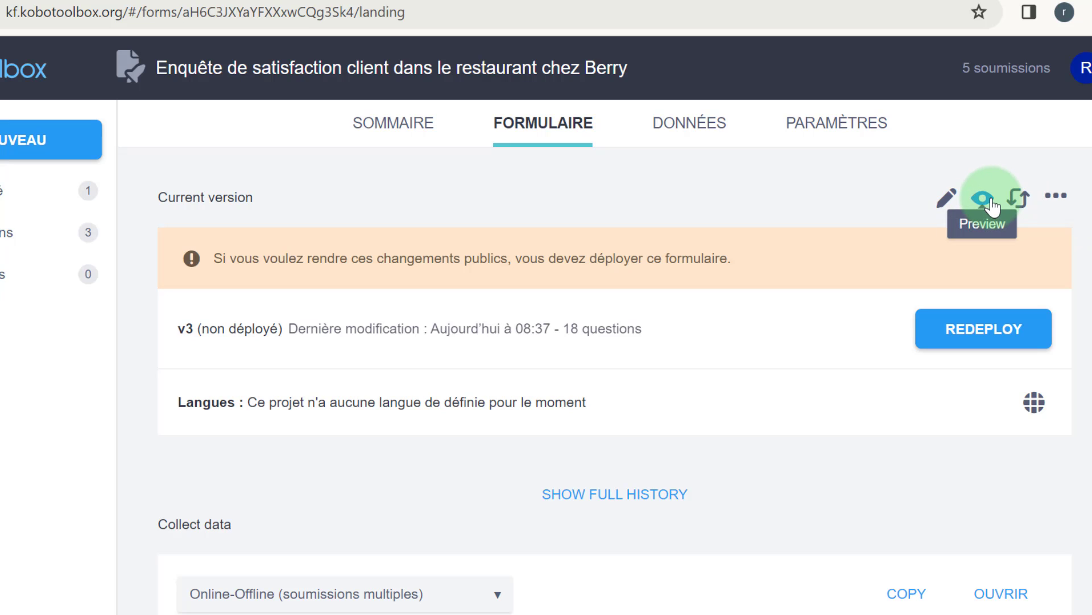
{"action": "left_click", "coordinate": [1014, 211]}
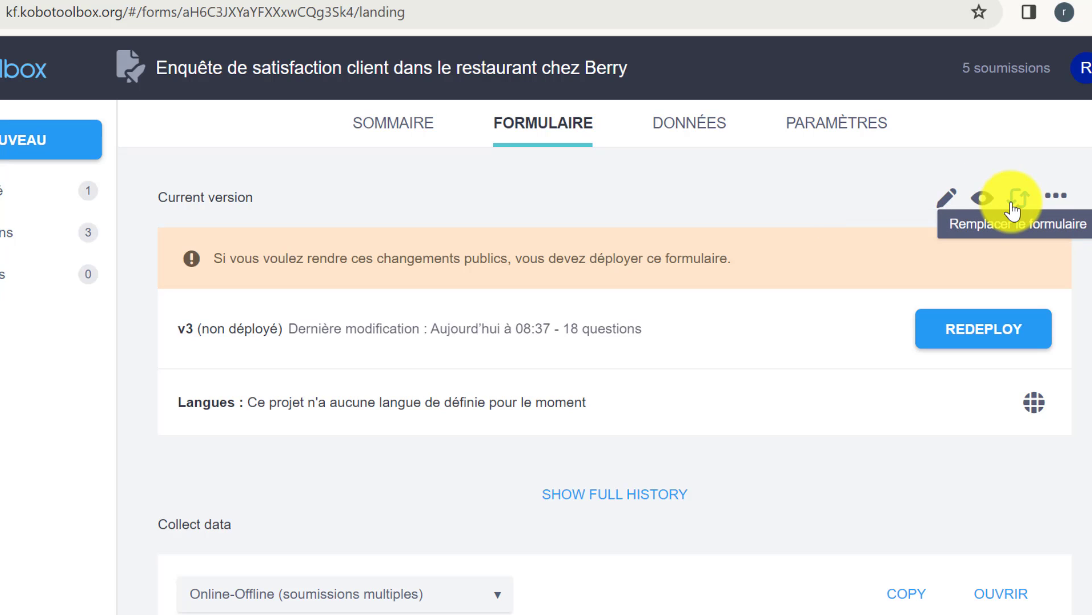
{"action": "left_click", "coordinate": [1060, 199]}
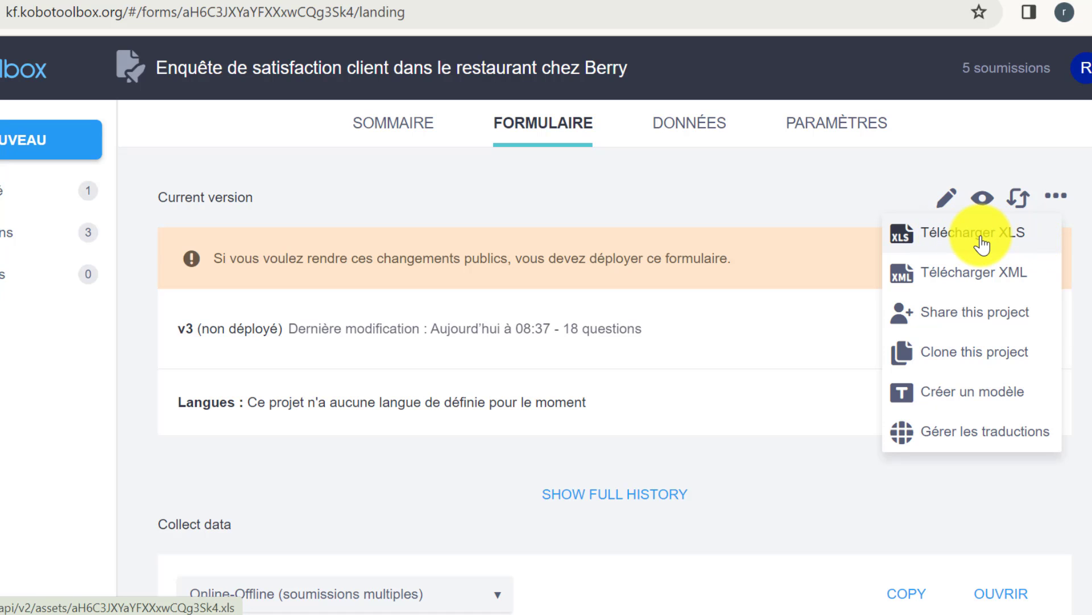
{"action": "left_click", "coordinate": [990, 279]}
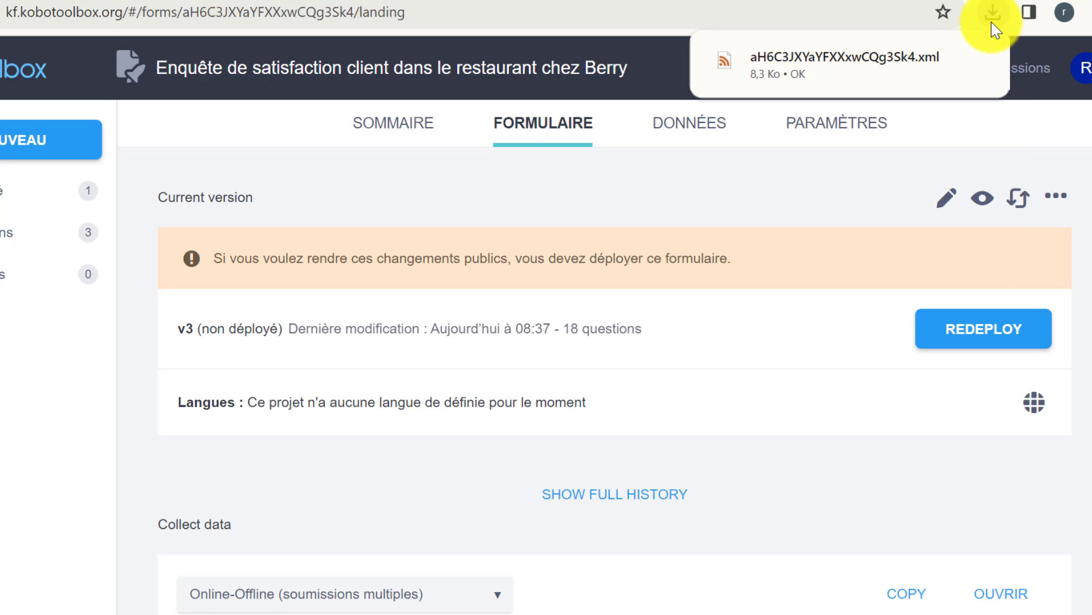
{"action": "left_click", "coordinate": [1056, 195]}
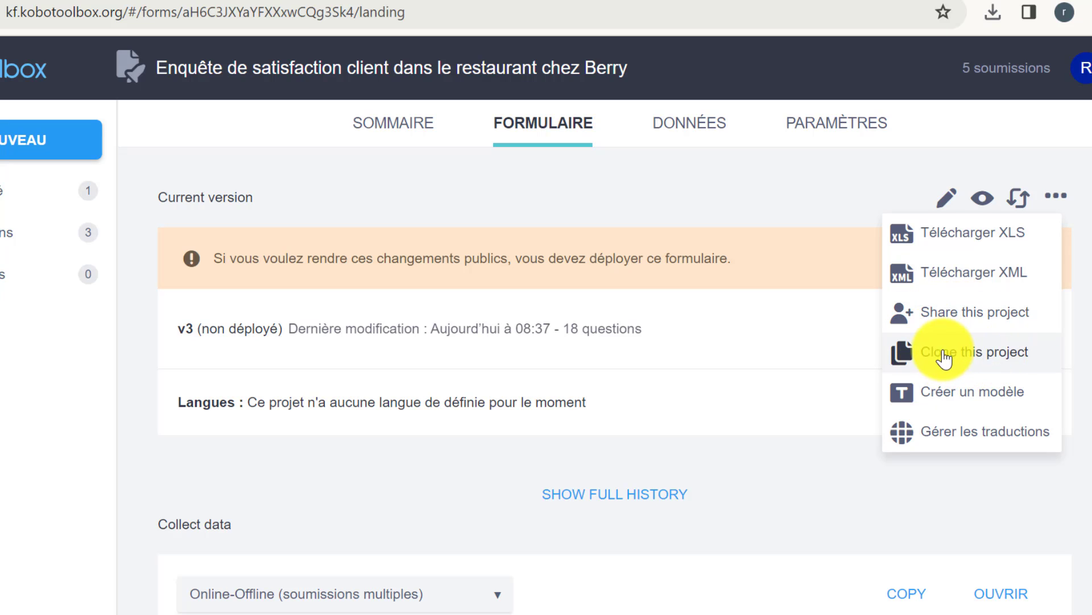
{"action": "left_click", "coordinate": [982, 359]}
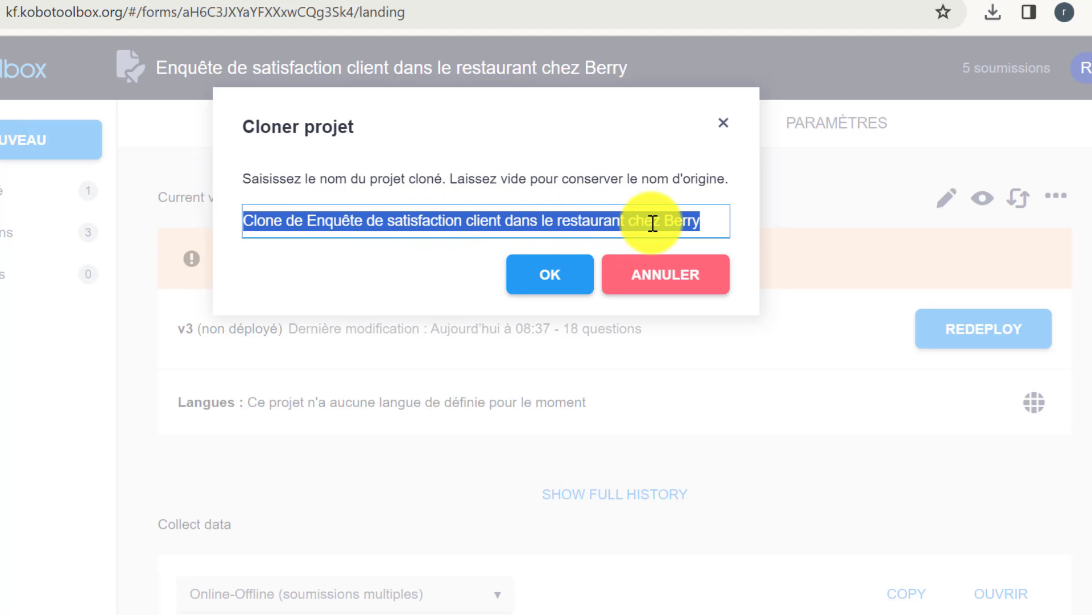
{"action": "left_click", "coordinate": [288, 221]}
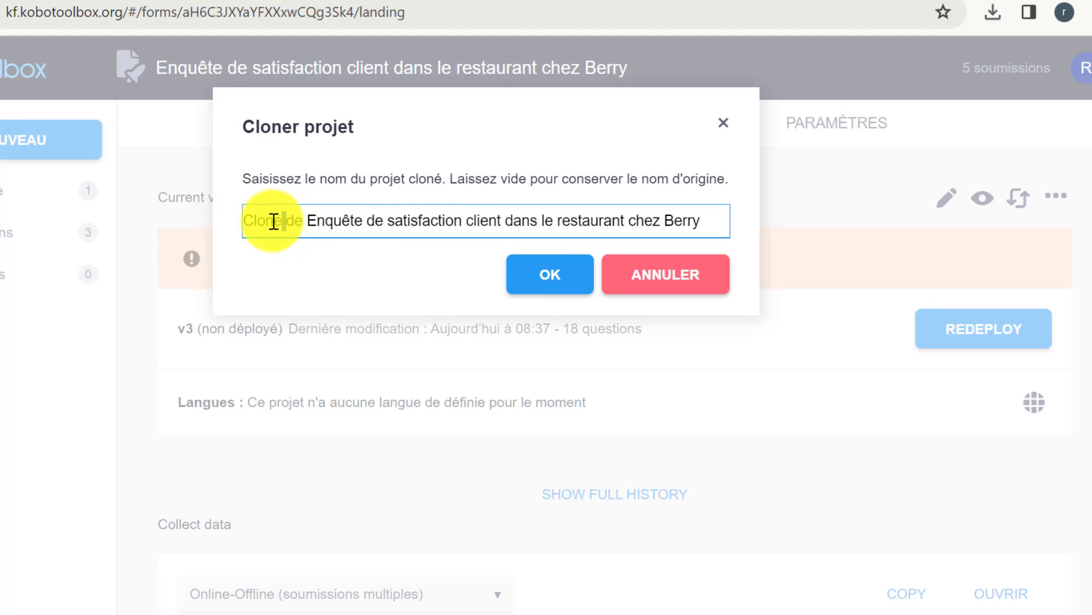
{"action": "double_click", "coordinate": [273, 221]}
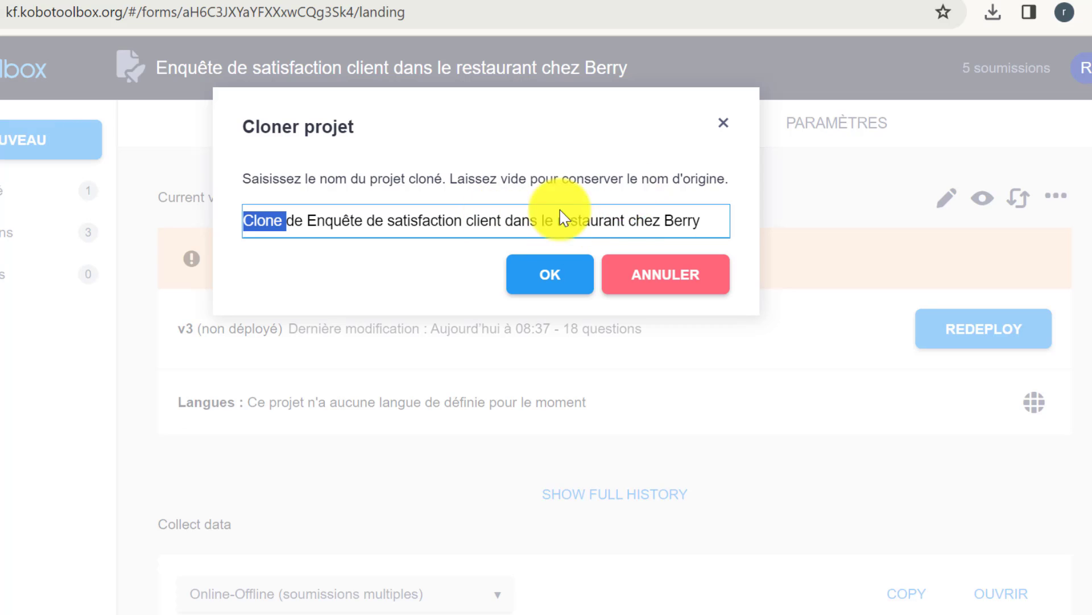
{"action": "left_click", "coordinate": [722, 125]}
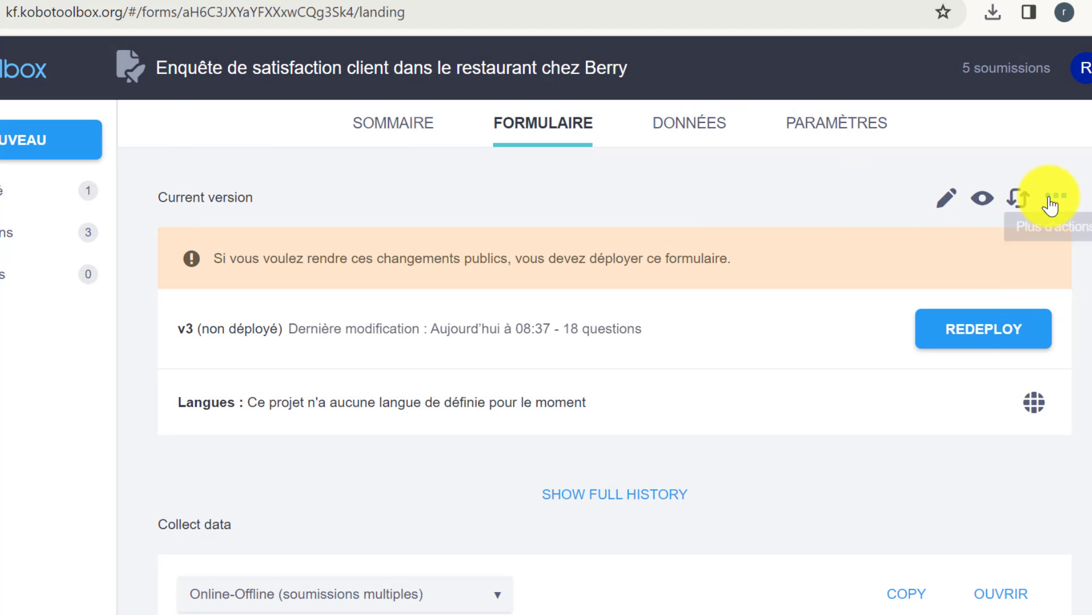
Step: Create a template from this project, keeping the name "Enquête de satisfaction client dans le restaurant chez Berry"
{"action": "left_click", "coordinate": [1051, 204]}
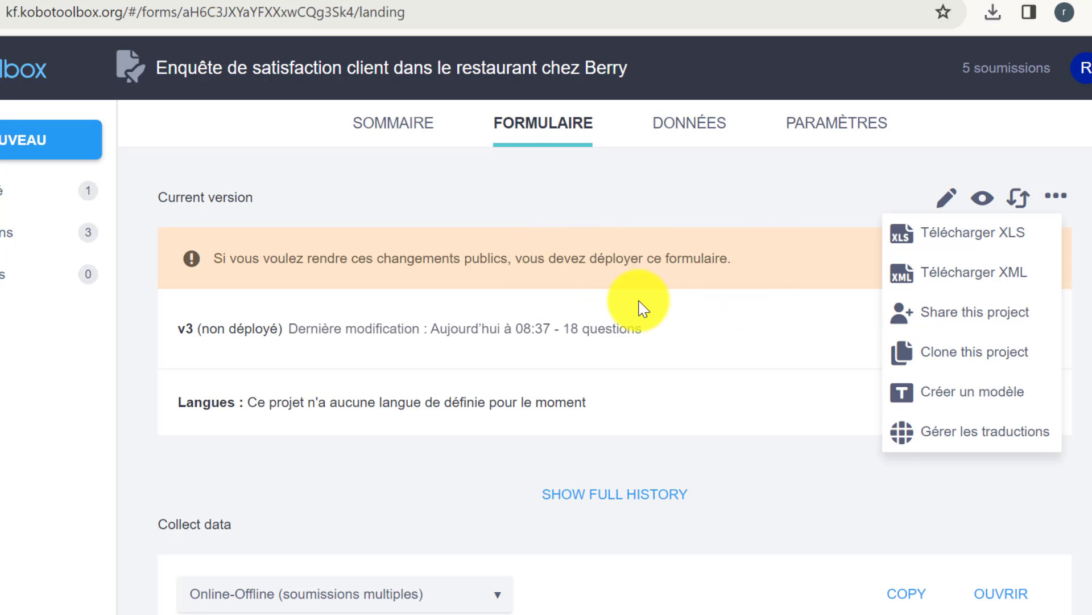
{"action": "left_click", "coordinate": [988, 397]}
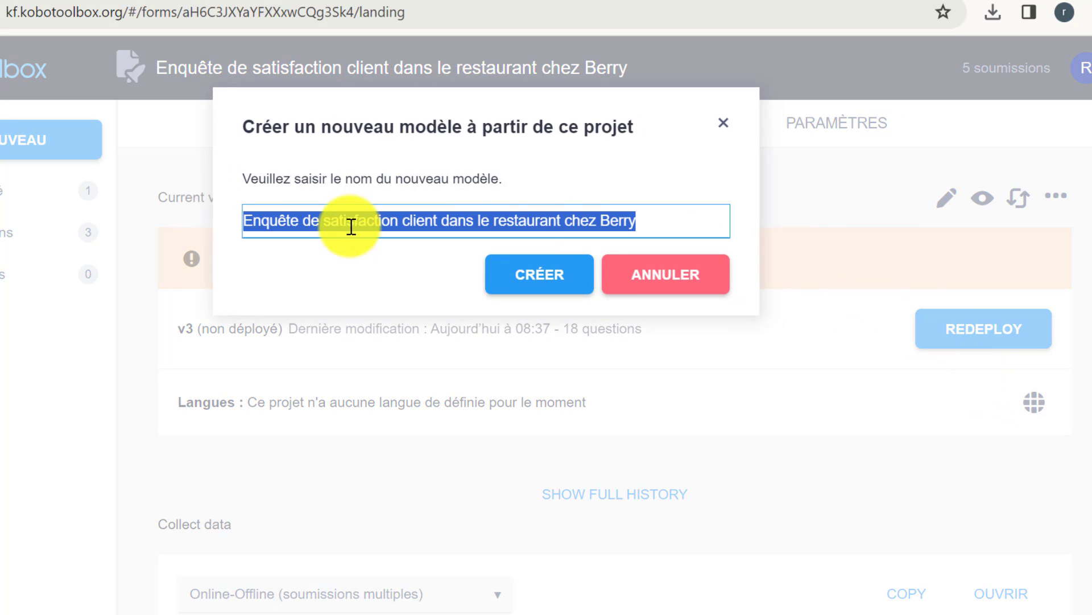
{"action": "left_click", "coordinate": [539, 279]}
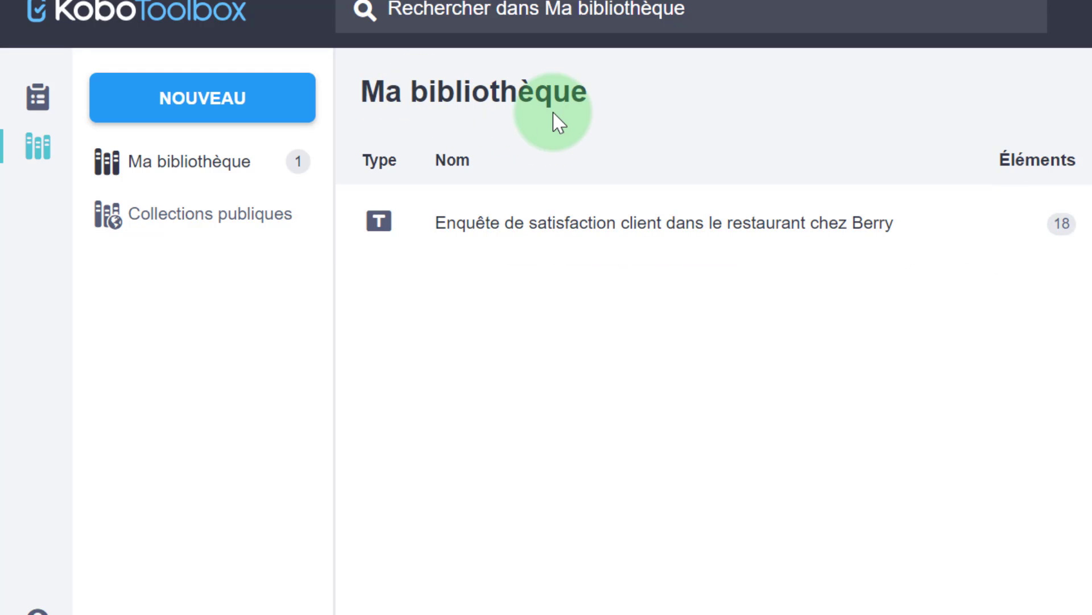
Step: Browse the library's public collections
{"action": "left_click", "coordinate": [200, 231]}
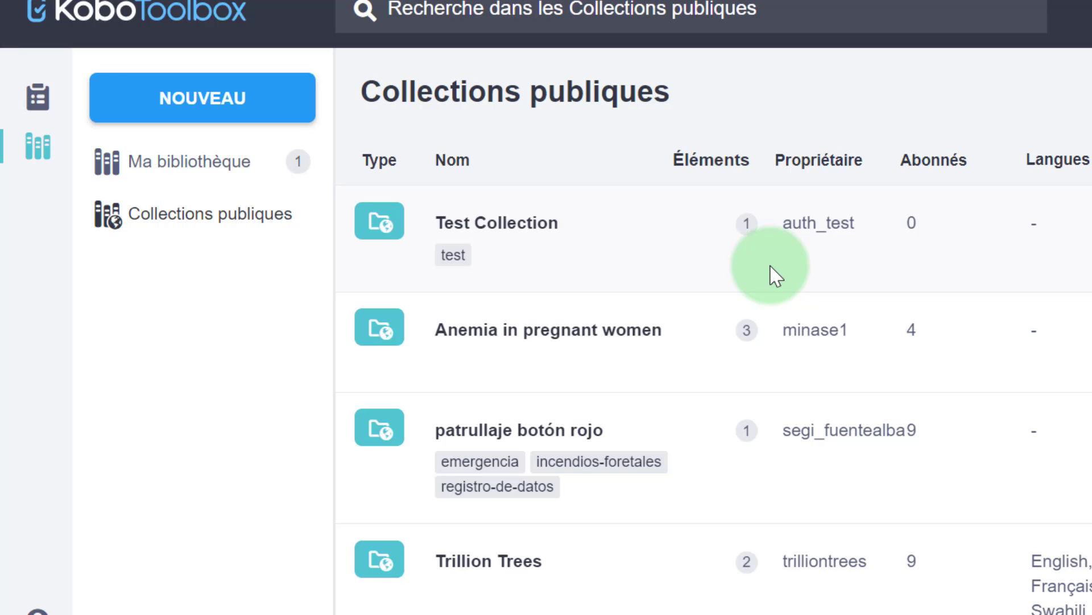
{"action": "scroll", "coordinate": [695, 378], "scroll_direction": "down", "scroll_amount": 10}
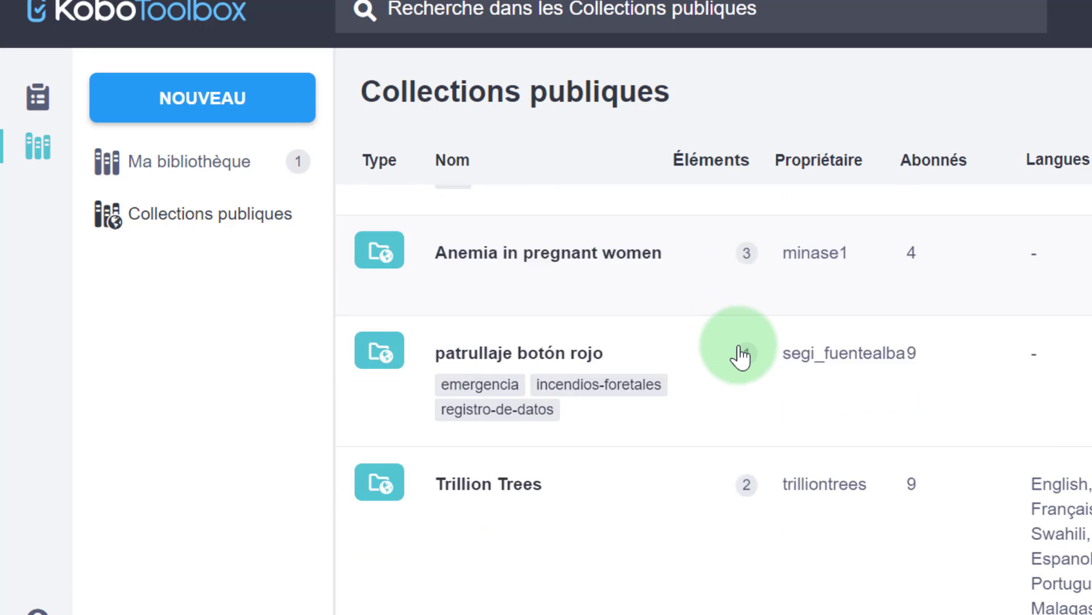
Step: Examine the saved template in the personal library and the additional actions available for it
{"action": "left_click", "coordinate": [222, 165]}
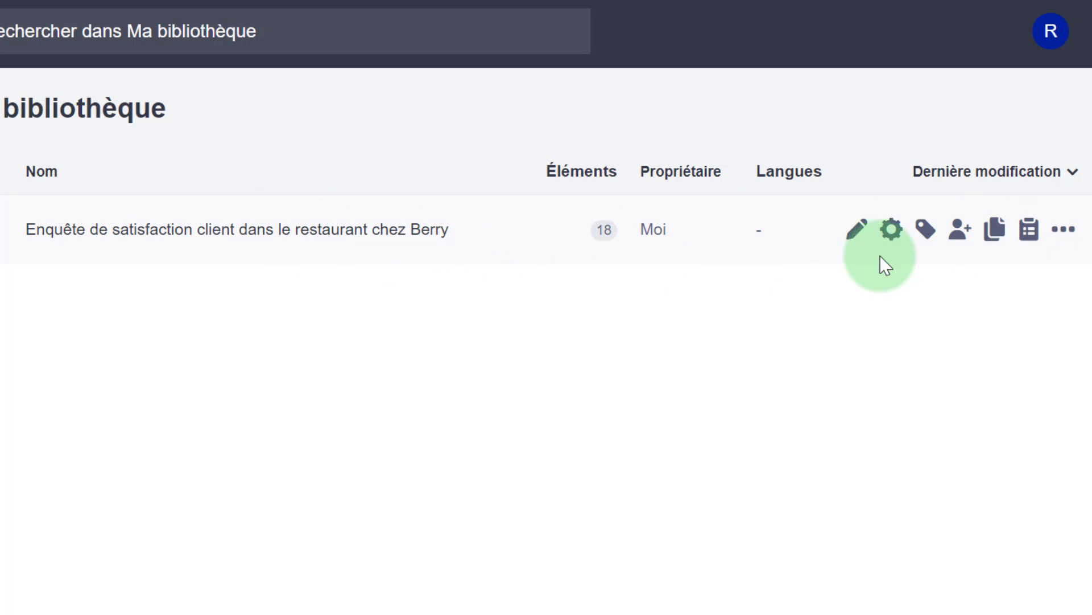
{"action": "left_click", "coordinate": [1062, 230]}
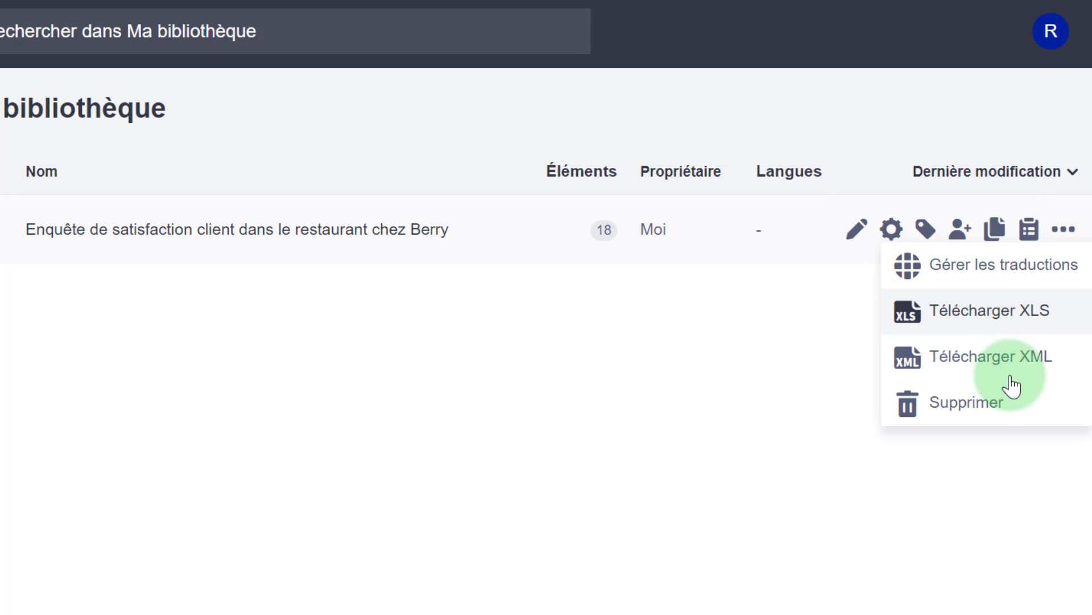
{"action": "left_click", "coordinate": [1065, 233]}
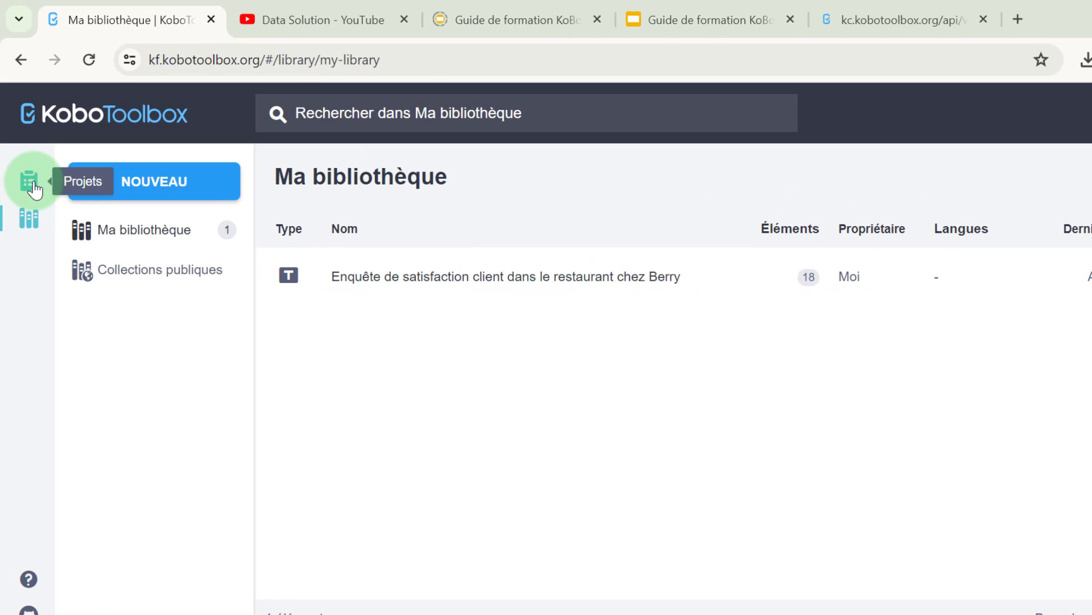
Step: Return to the projects list and open the form page of the deployed project "Enquête de satisfaction client dans le restaurant chez Berry"
{"action": "left_click", "coordinate": [30, 182]}
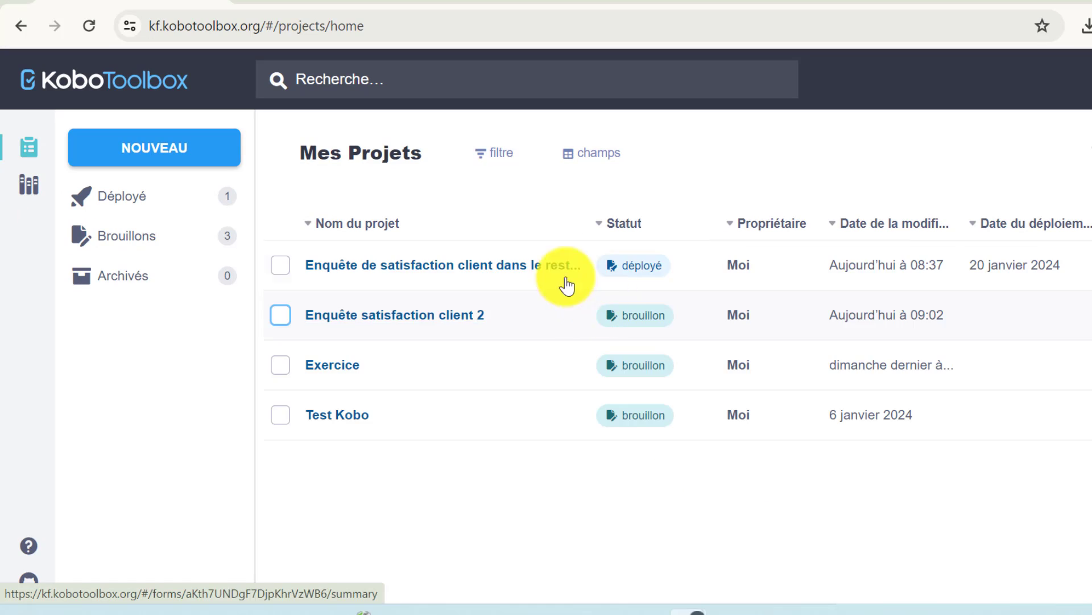
{"action": "left_click", "coordinate": [518, 267]}
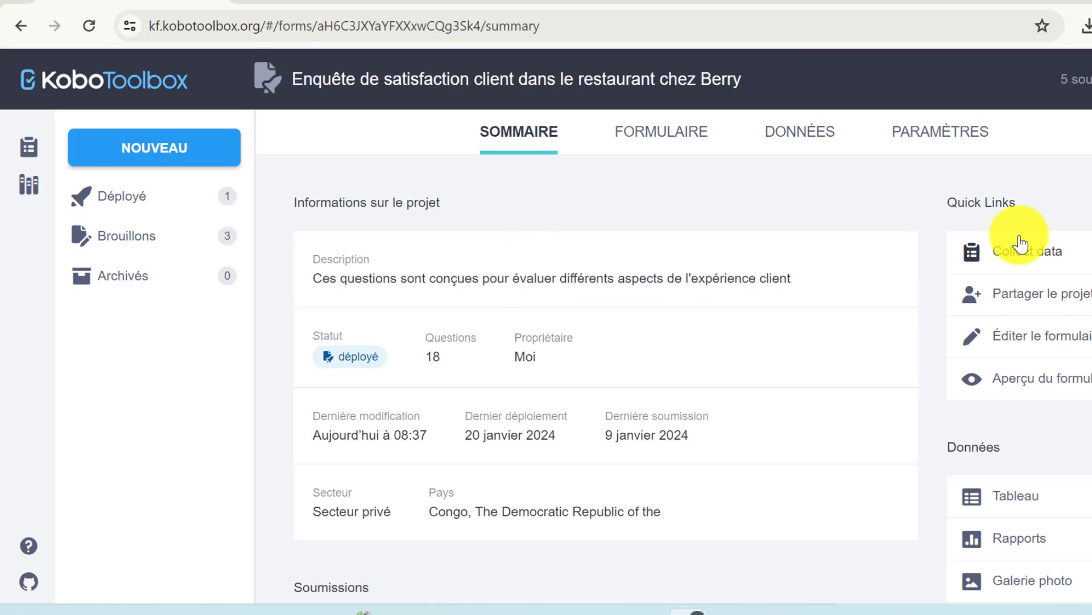
{"action": "left_click", "coordinate": [648, 131]}
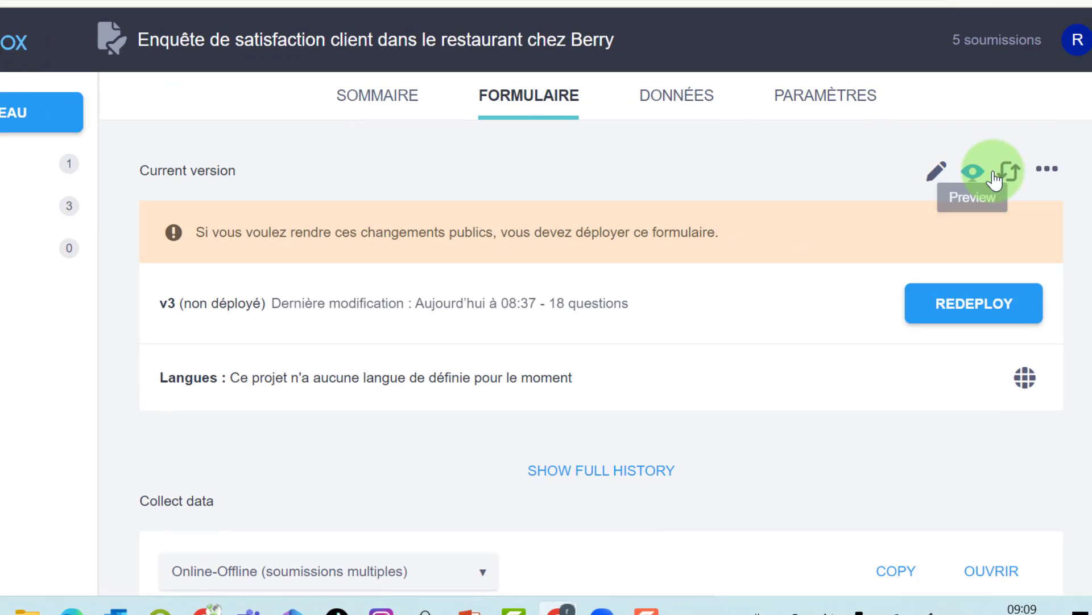
Step: Set the form's default language to "Français" with the language code "fr"
{"action": "left_click", "coordinate": [1047, 168]}
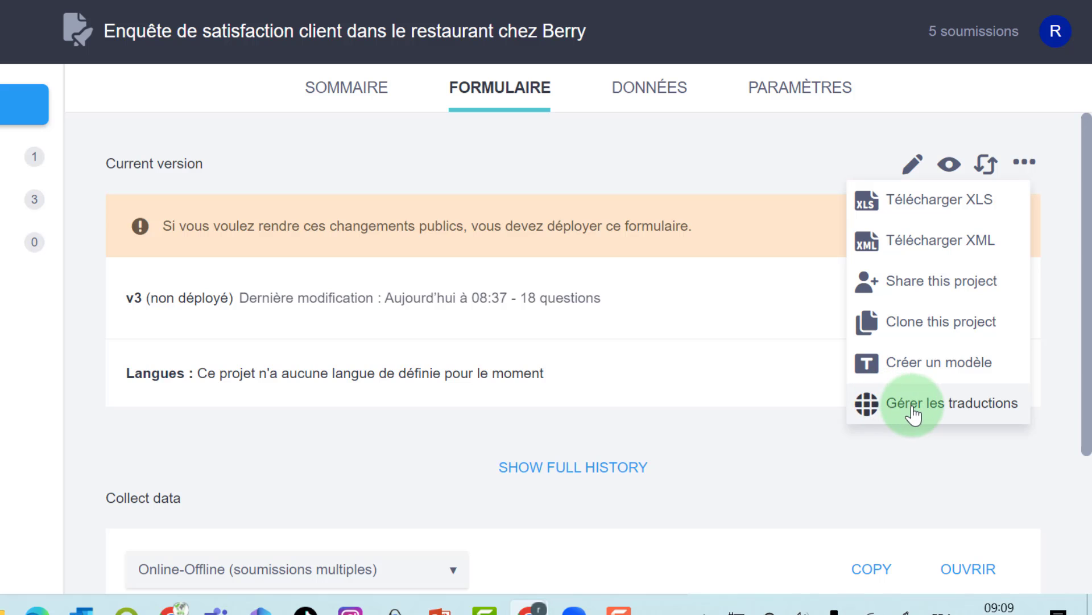
{"action": "left_click", "coordinate": [935, 405]}
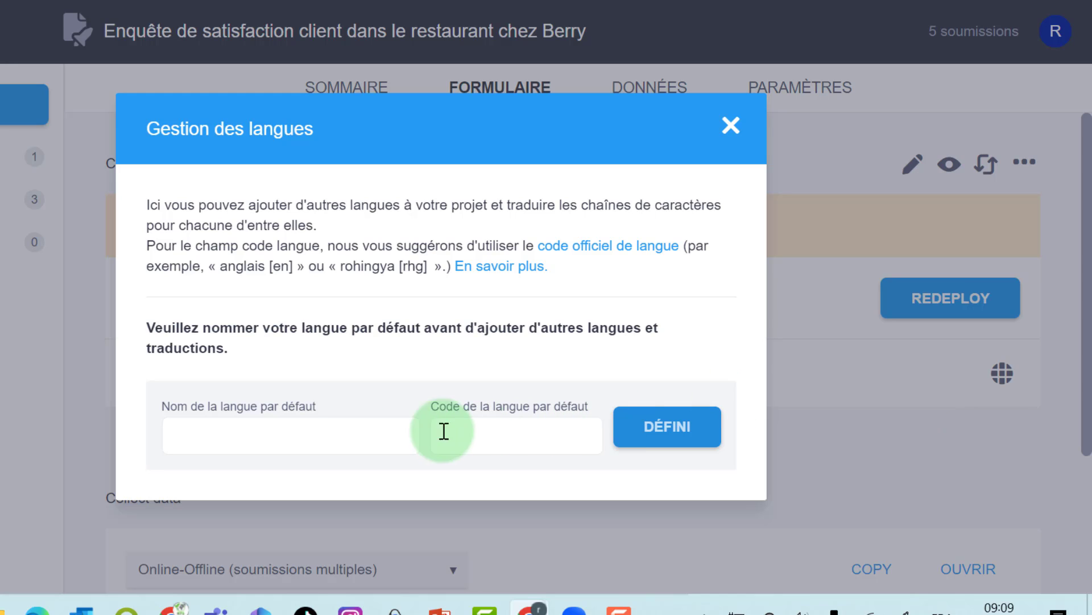
{"action": "left_click", "coordinate": [272, 438]}
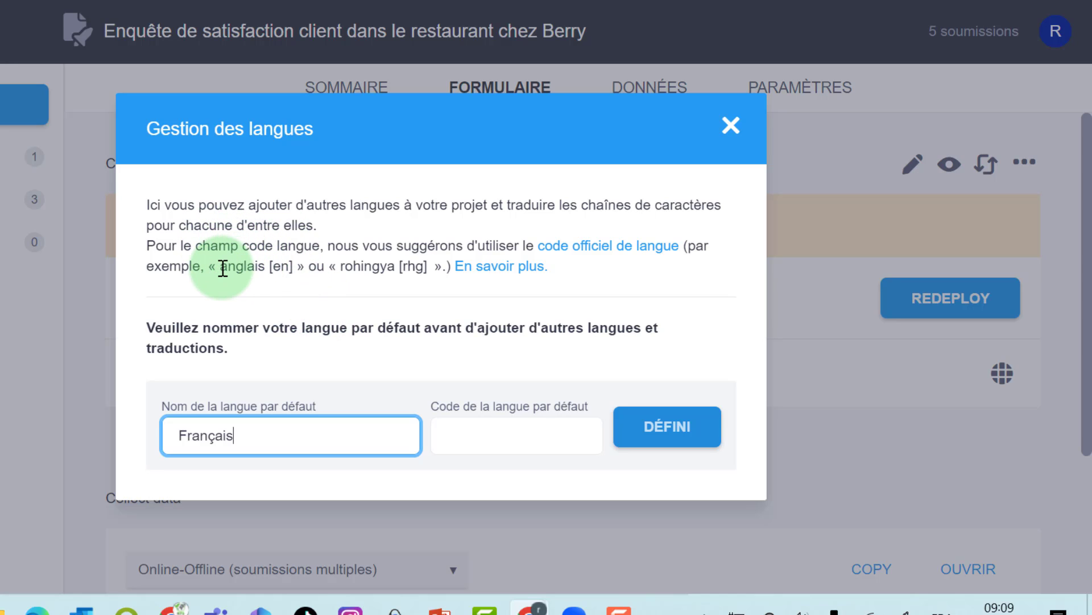
{"action": "left_click_drag", "start_coordinate": [220, 266], "coordinate": [265, 267]}
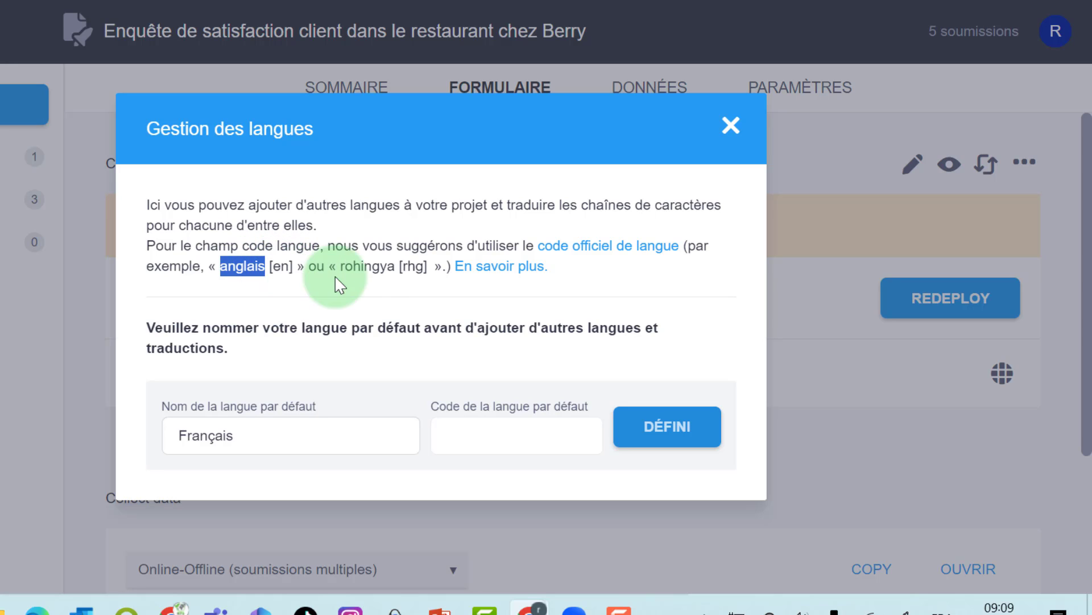
{"action": "left_click_drag", "start_coordinate": [339, 267], "coordinate": [414, 294]}
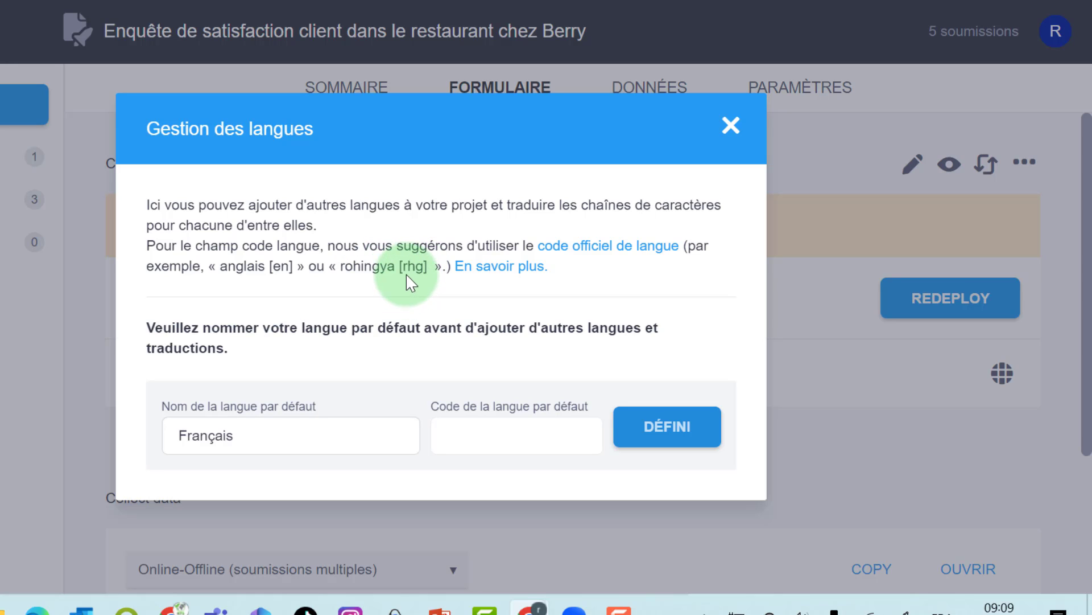
{"action": "left_click", "coordinate": [469, 426]}
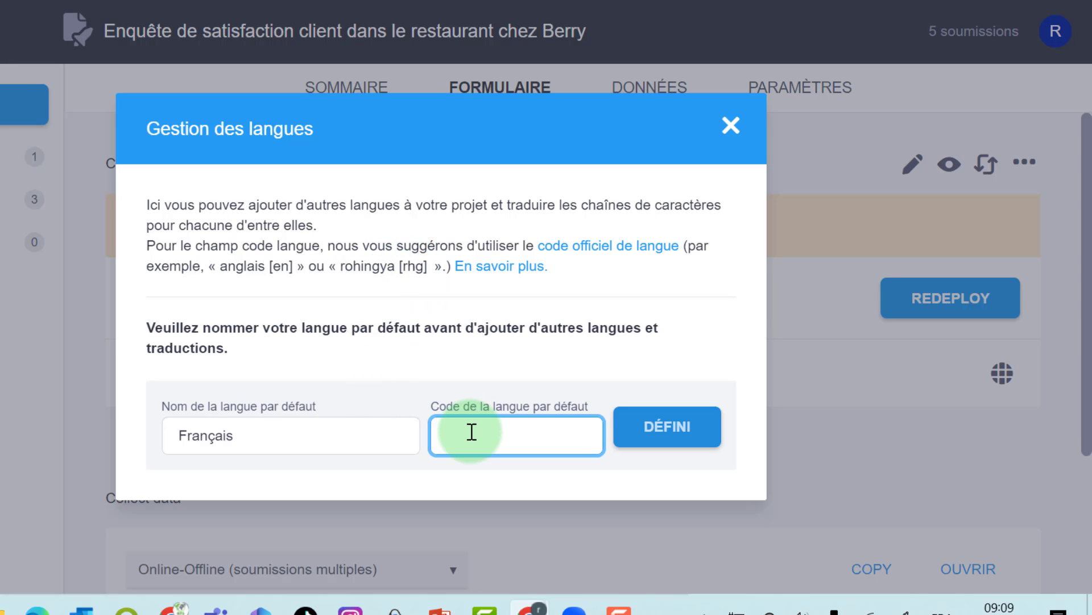
{"action": "type", "text": "fr"}
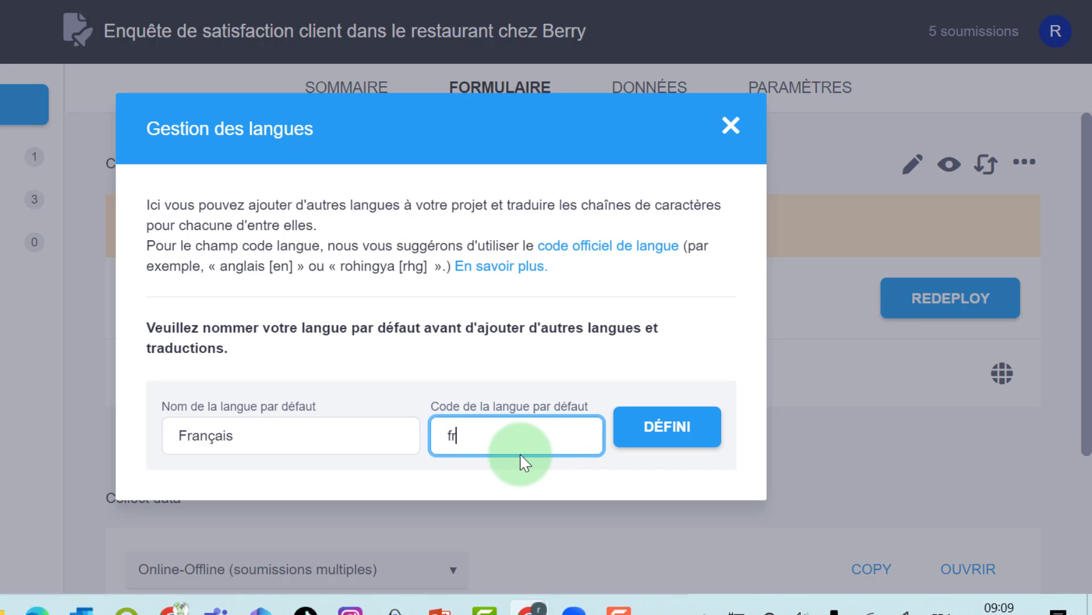
{"action": "left_click", "coordinate": [676, 439]}
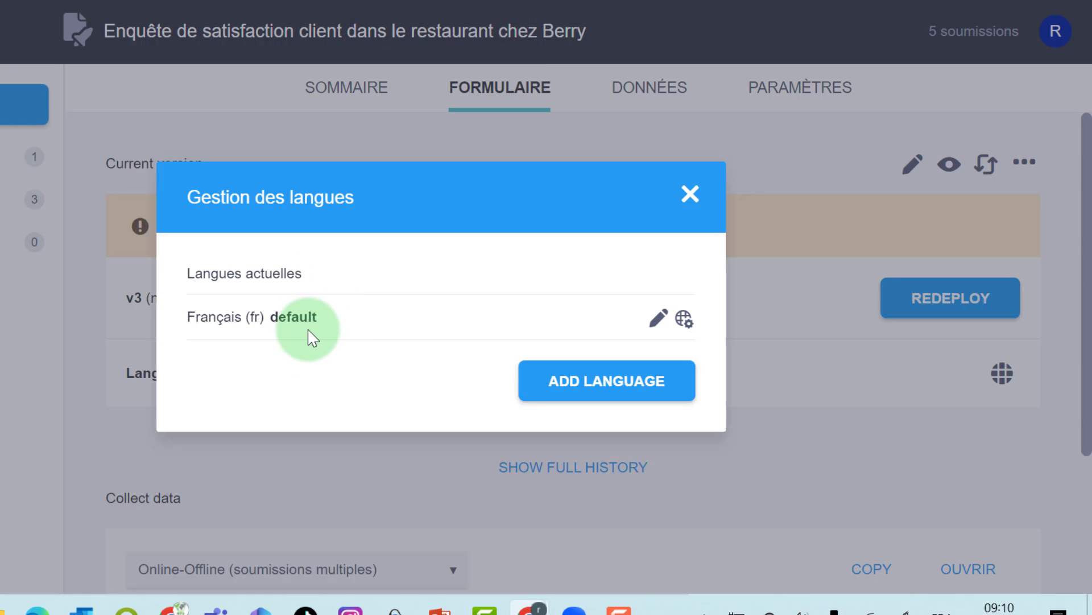
Step: Add "Anglais" with the code "en" as a second language of the form
{"action": "left_click", "coordinate": [590, 391]}
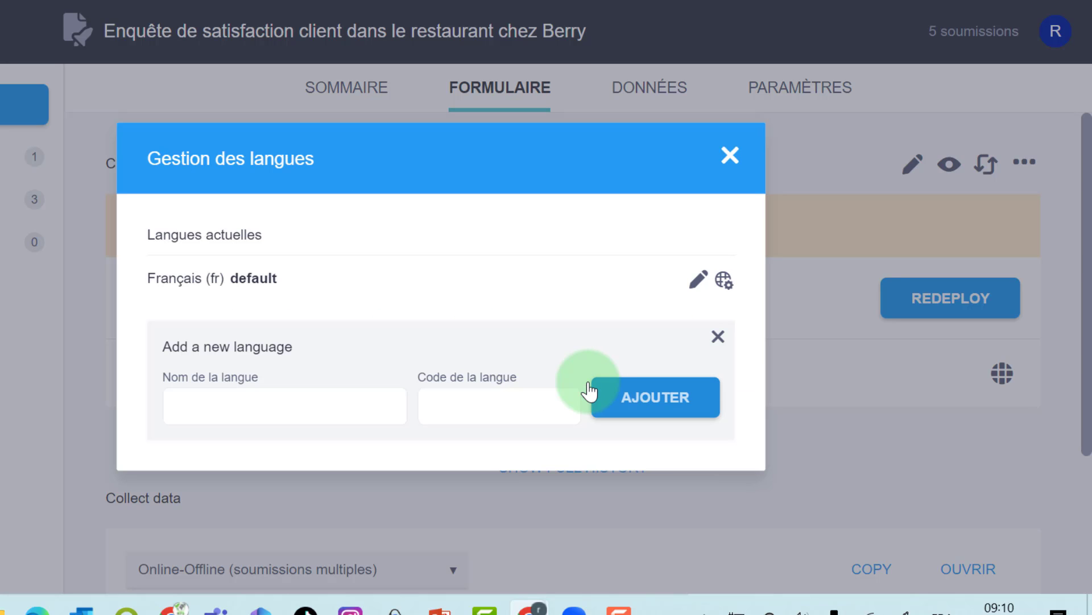
{"action": "left_click", "coordinate": [239, 401]}
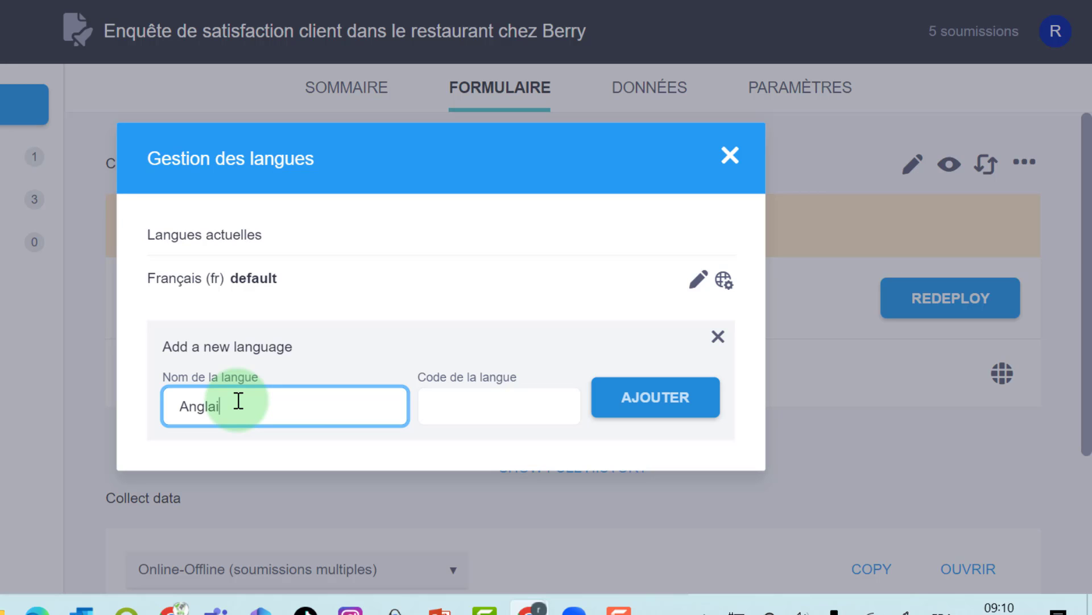
{"action": "left_click", "coordinate": [449, 398]}
{"action": "type", "text": "e"}
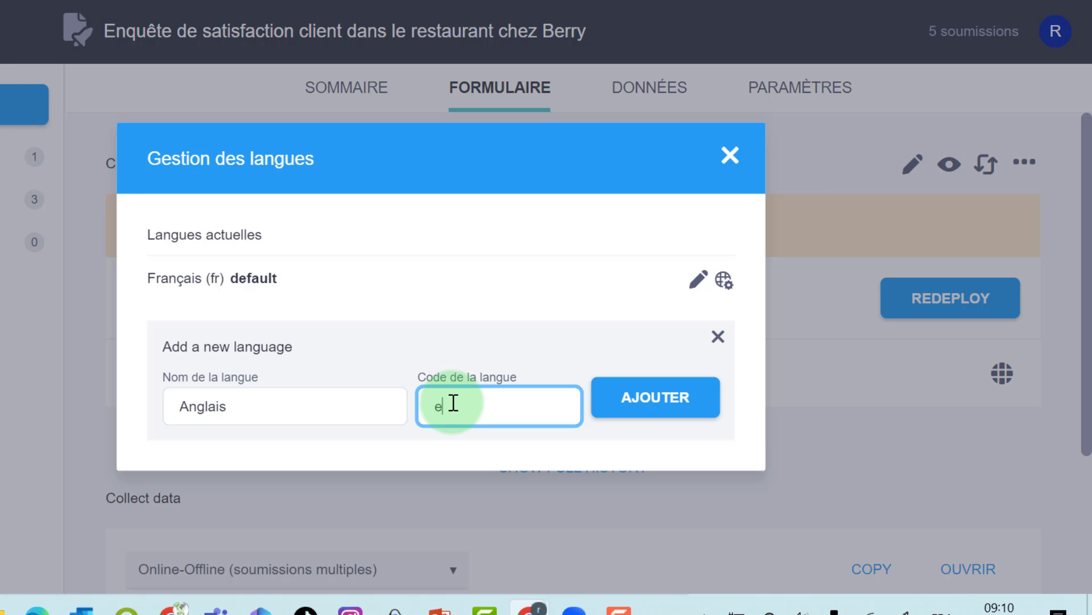
{"action": "type", "text": "n"}
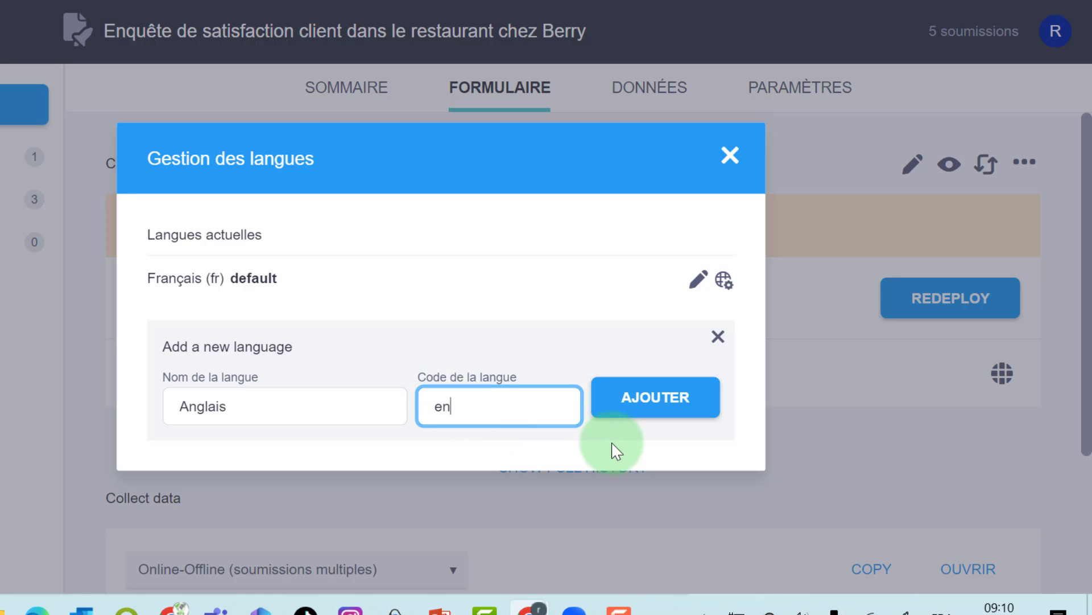
{"action": "left_click", "coordinate": [676, 402]}
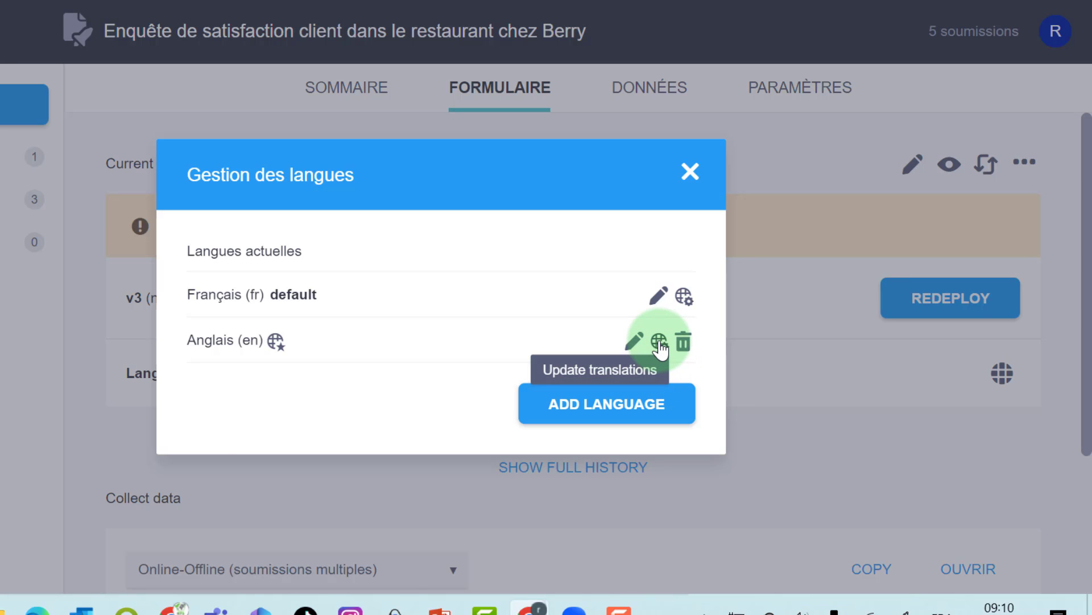
Step: In the Anglais (en) translation table, enter "Basic information", "Client name", "Customer Email", "Do you have children?" and "Are you accompanied by your children?"
{"action": "left_click", "coordinate": [659, 341]}
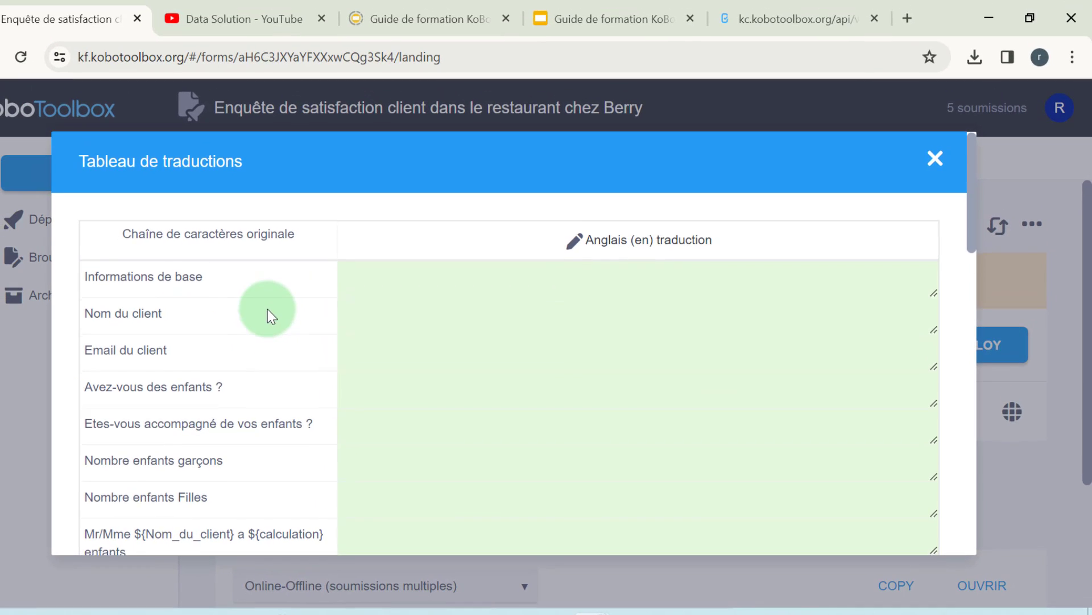
{"action": "scroll", "coordinate": [268, 309], "scroll_direction": "down", "scroll_amount": 10}
{"action": "scroll", "coordinate": [269, 312], "scroll_direction": "up", "scroll_amount": 10}
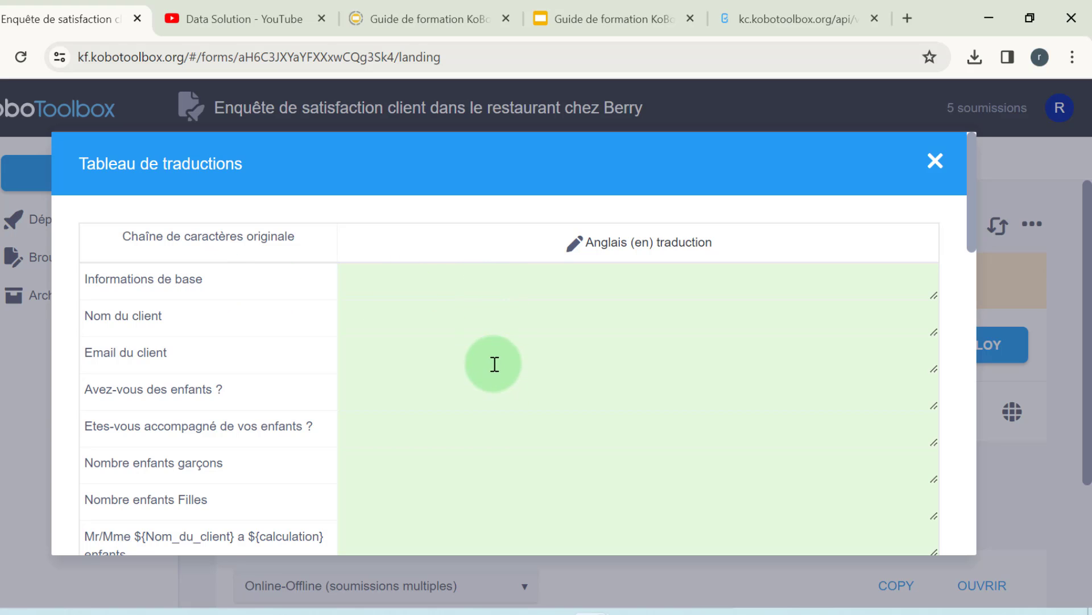
{"action": "scroll", "coordinate": [522, 507], "scroll_direction": "down", "scroll_amount": 12}
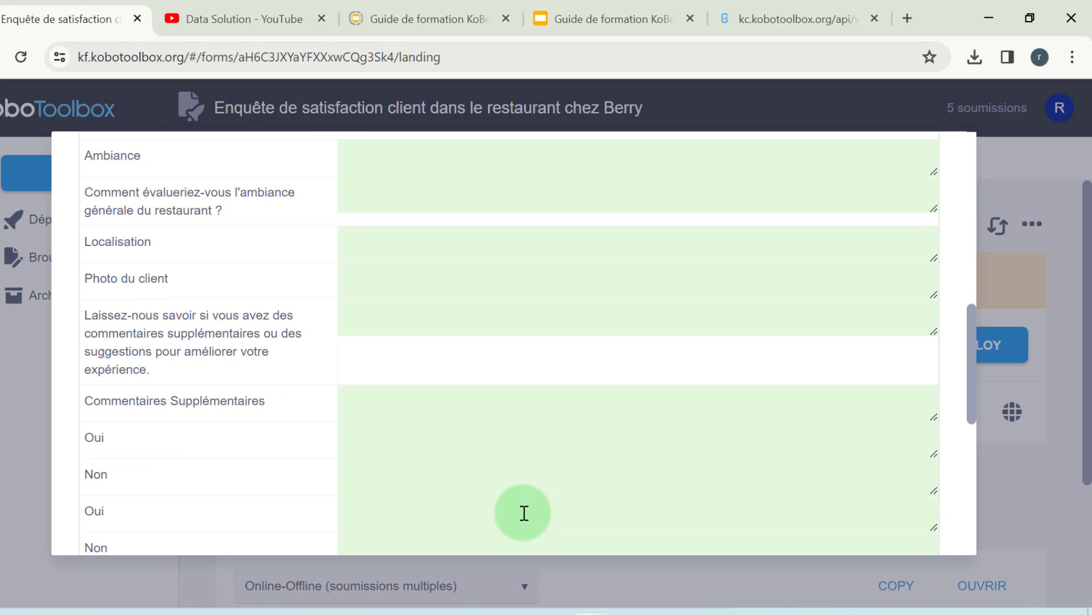
{"action": "scroll", "coordinate": [524, 512], "scroll_direction": "down", "scroll_amount": 4}
{"action": "scroll", "coordinate": [523, 510], "scroll_direction": "up", "scroll_amount": 16}
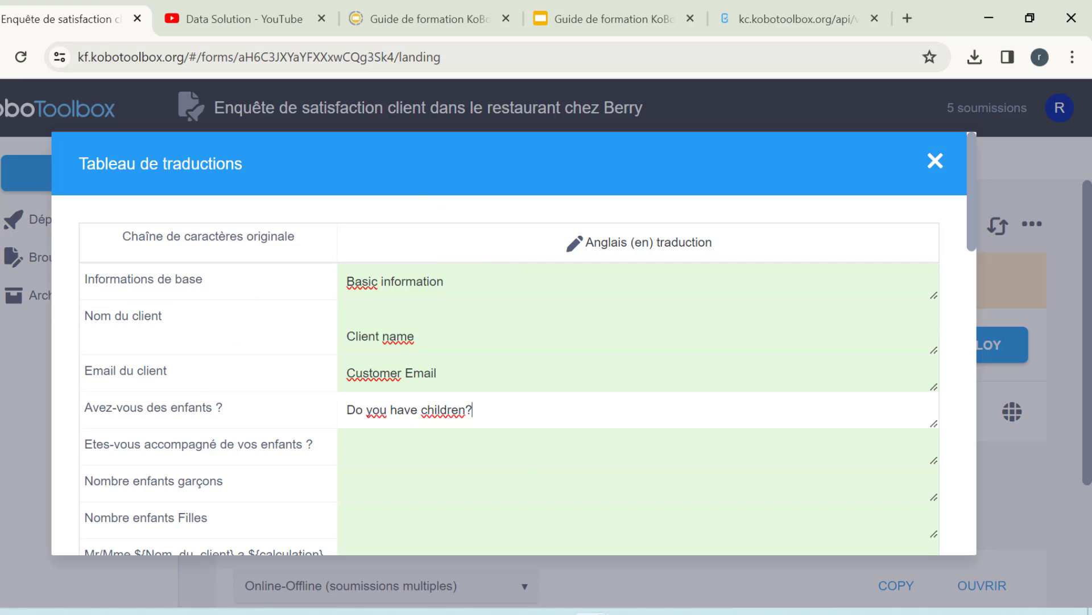
{"action": "key", "text": "alt+Tab"}
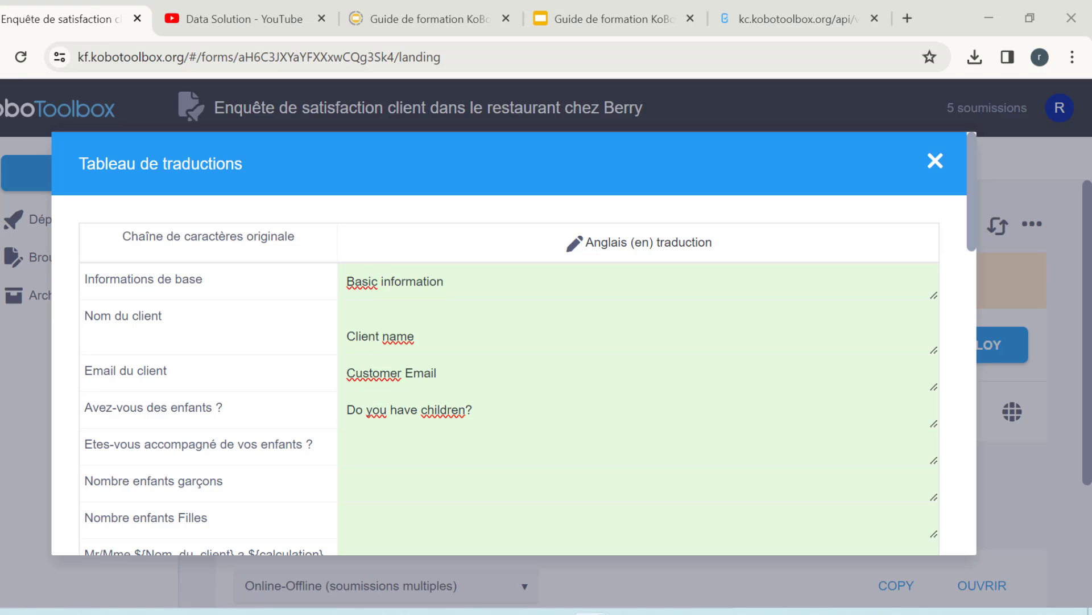
{"action": "left_click", "coordinate": [485, 449]}
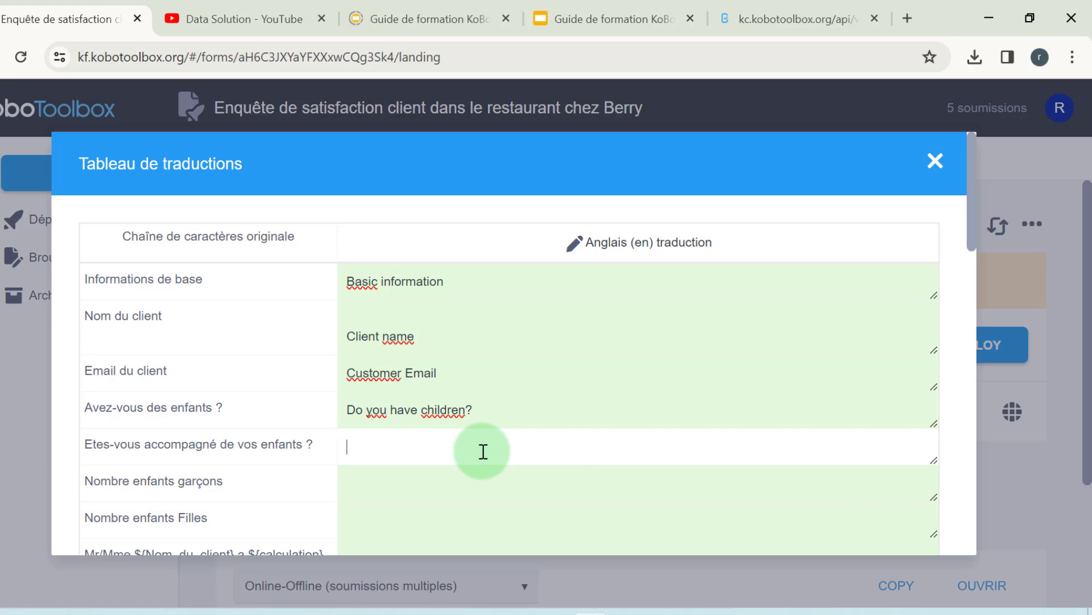
{"action": "type", "text": "Are you accompanied by your children?"}
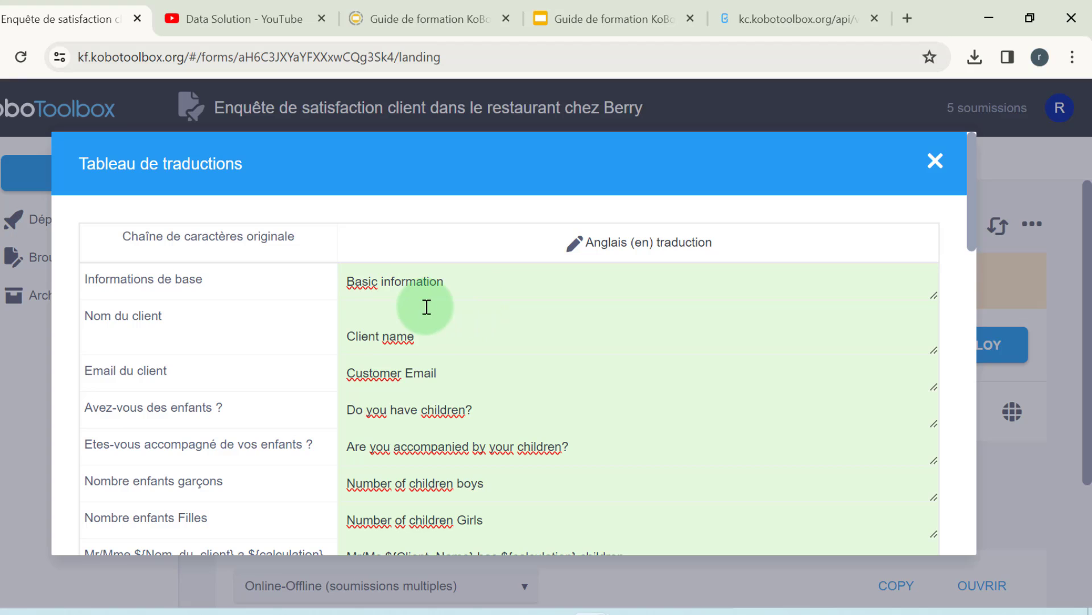
Step: Review the English translations down to the end of page 1, save the changes and close the translation table
{"action": "scroll", "coordinate": [426, 307], "scroll_direction": "down", "scroll_amount": 15}
{"action": "scroll", "coordinate": [426, 310], "scroll_direction": "down", "scroll_amount": 6}
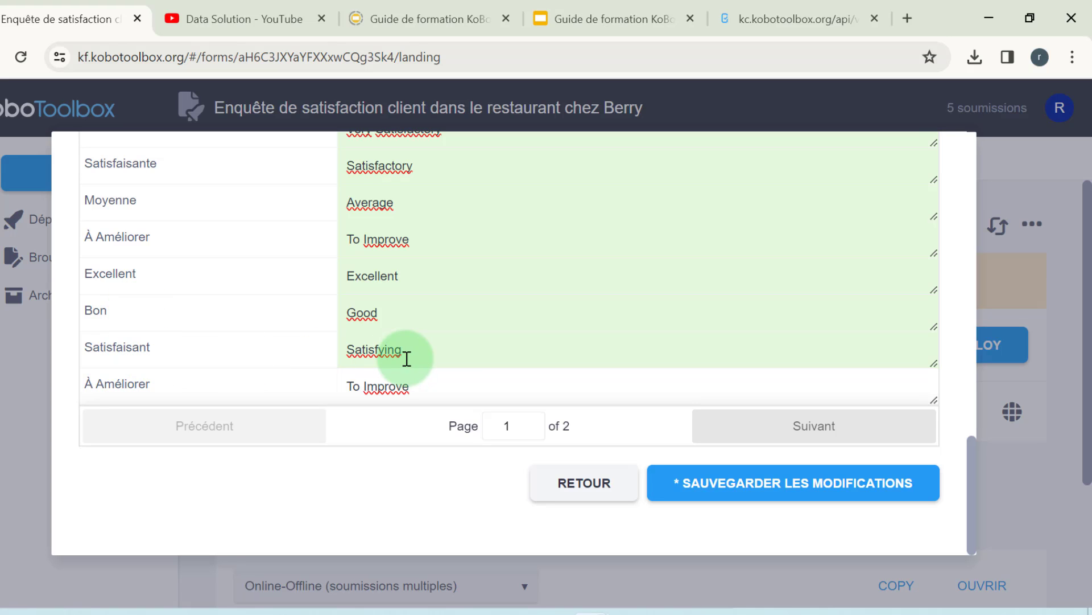
{"action": "scroll", "coordinate": [586, 300], "scroll_direction": "up", "scroll_amount": 8}
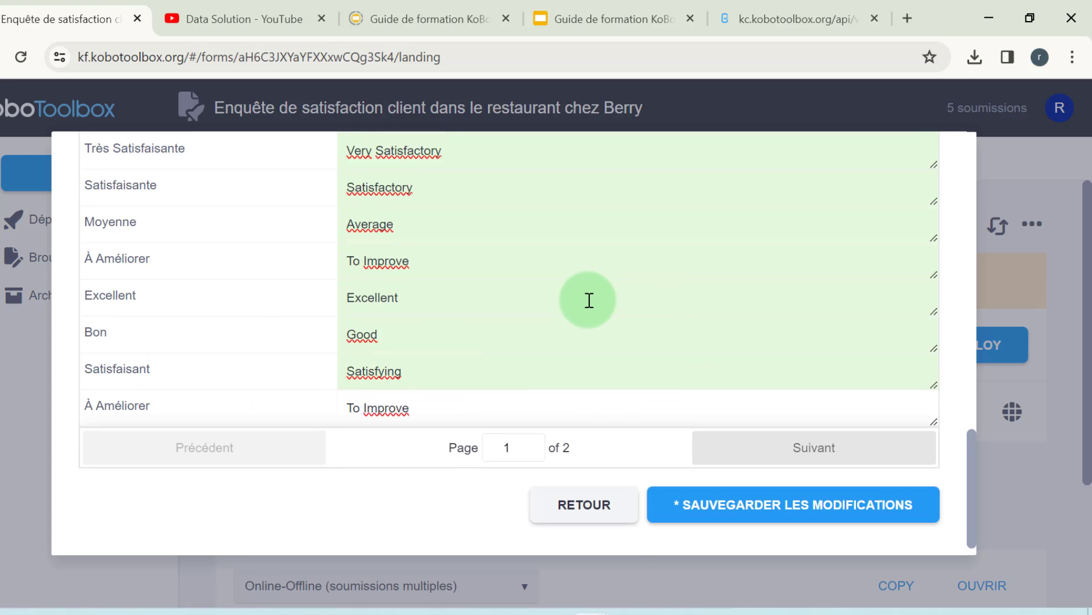
{"action": "scroll", "coordinate": [589, 302], "scroll_direction": "down", "scroll_amount": 10}
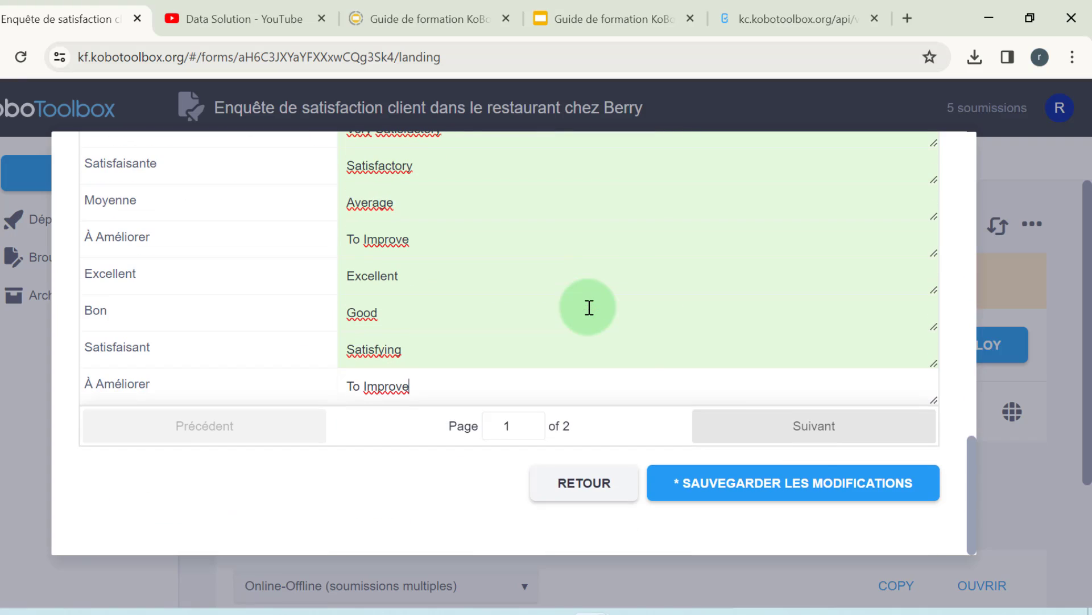
{"action": "left_click", "coordinate": [790, 496]}
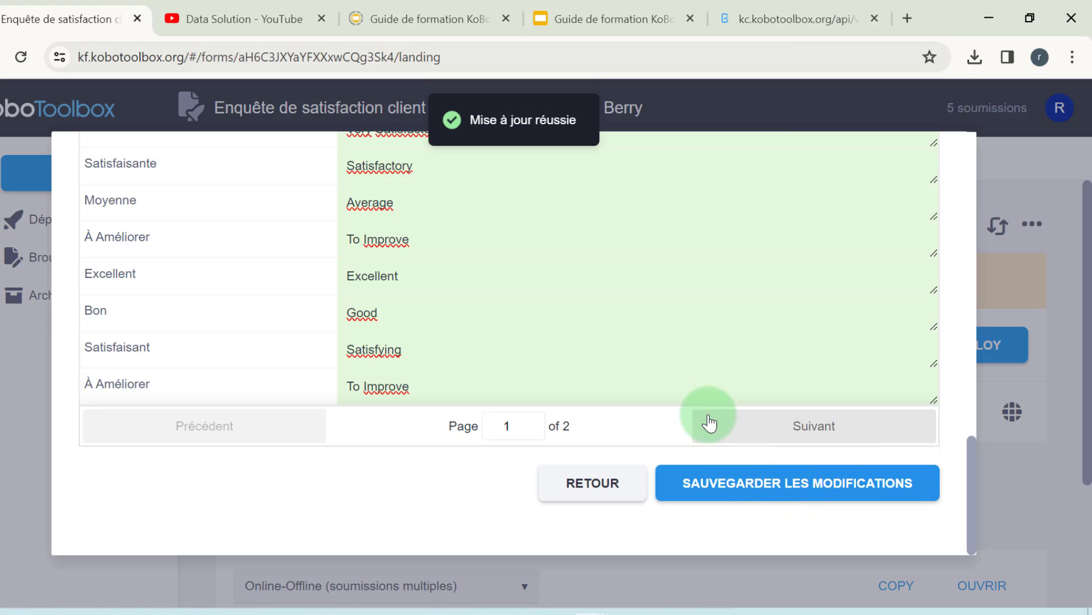
{"action": "scroll", "coordinate": [802, 327], "scroll_direction": "up", "scroll_amount": 15}
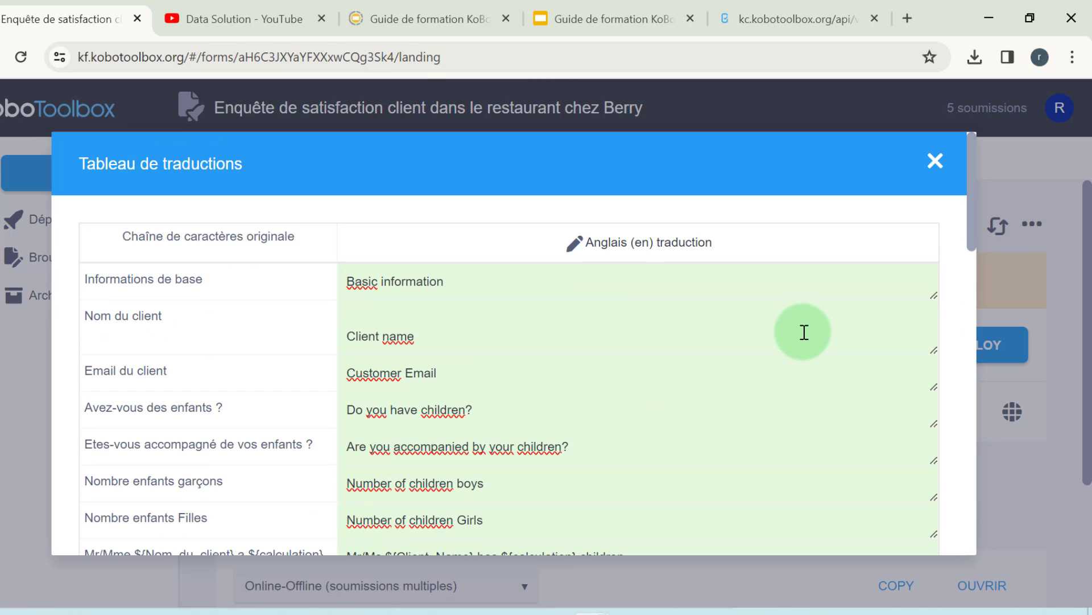
{"action": "left_click", "coordinate": [936, 163]}
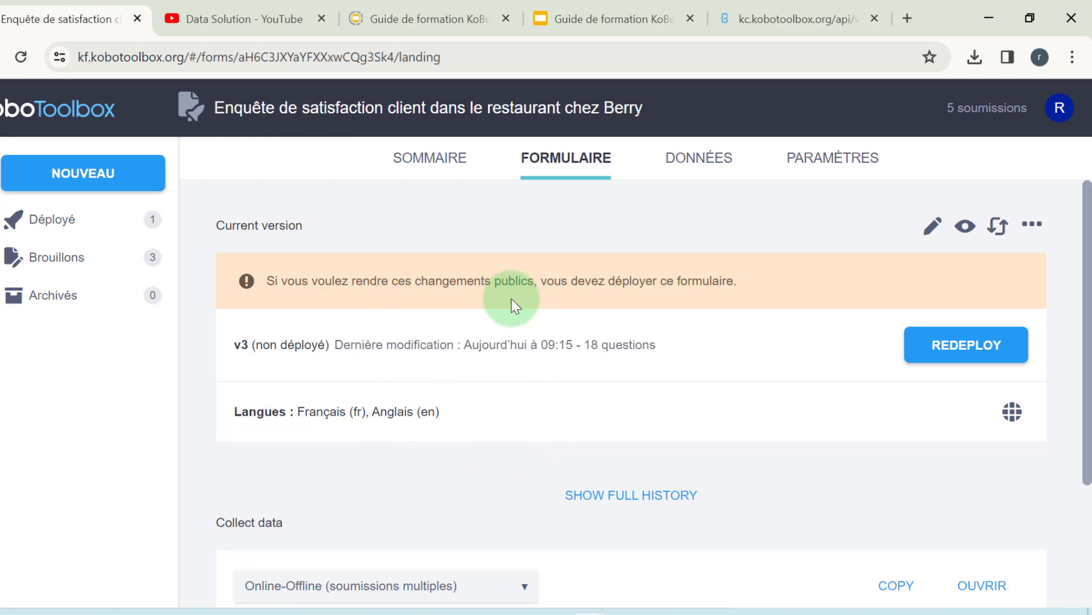
Step: Preview the form with its new translations and close the preview
{"action": "left_click", "coordinate": [965, 226]}
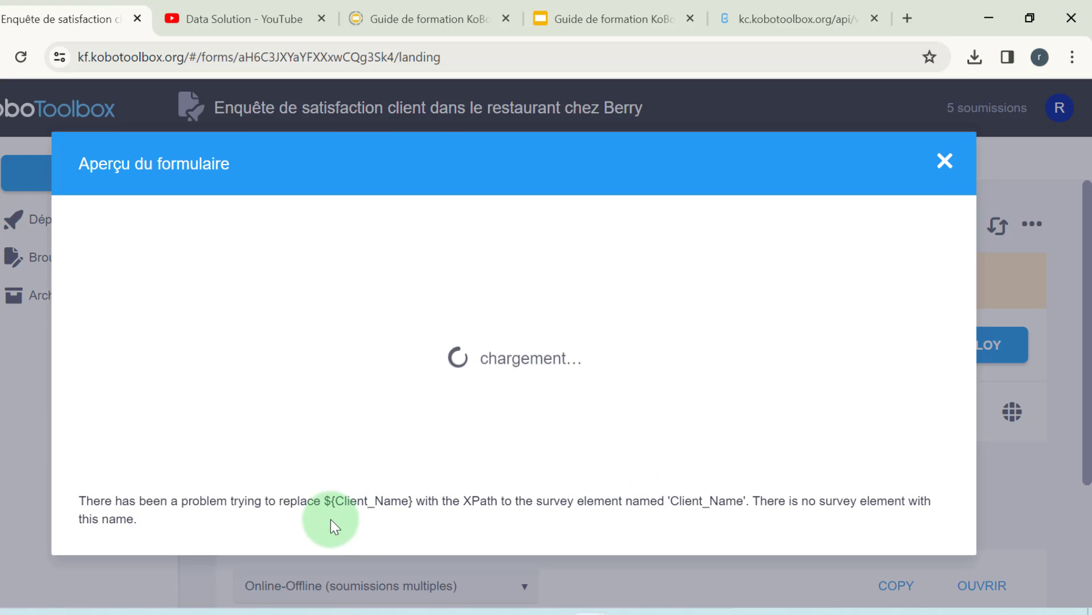
{"action": "left_click", "coordinate": [946, 162]}
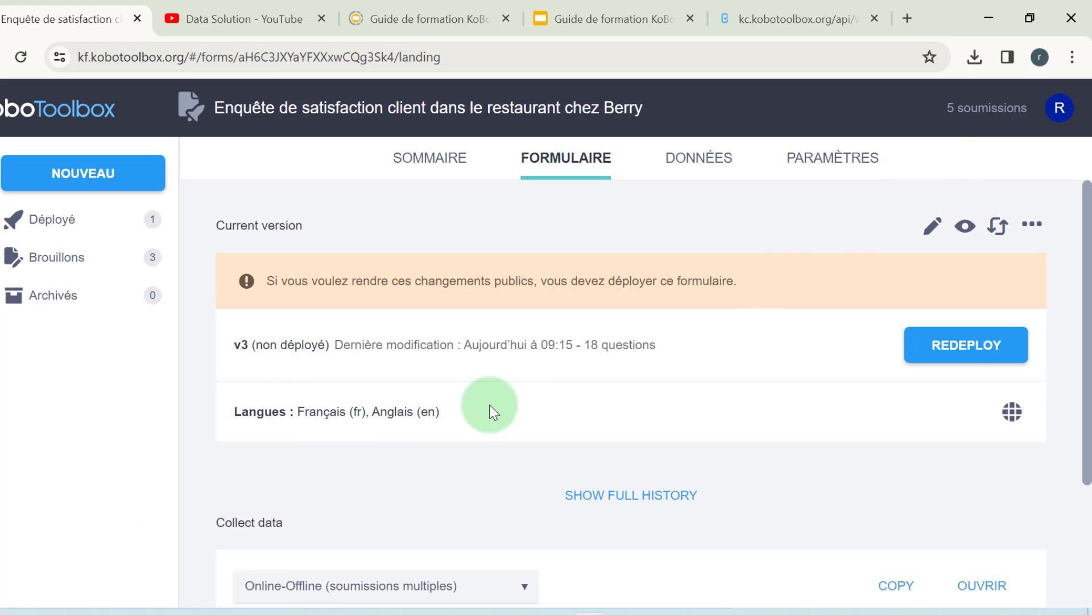
Step: Edit the form, replacing Client name with the copied column name Nom_du_client in the children note's Anglais (en) label, and save the form
{"action": "left_click", "coordinate": [932, 226]}
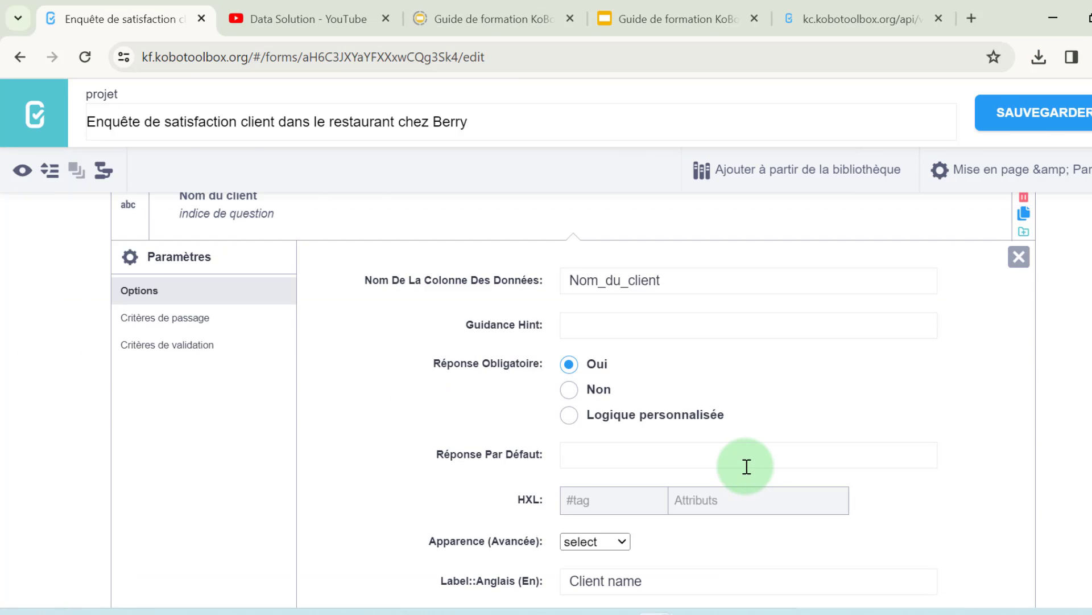
{"action": "scroll", "coordinate": [744, 463], "scroll_direction": "up", "scroll_amount": 3}
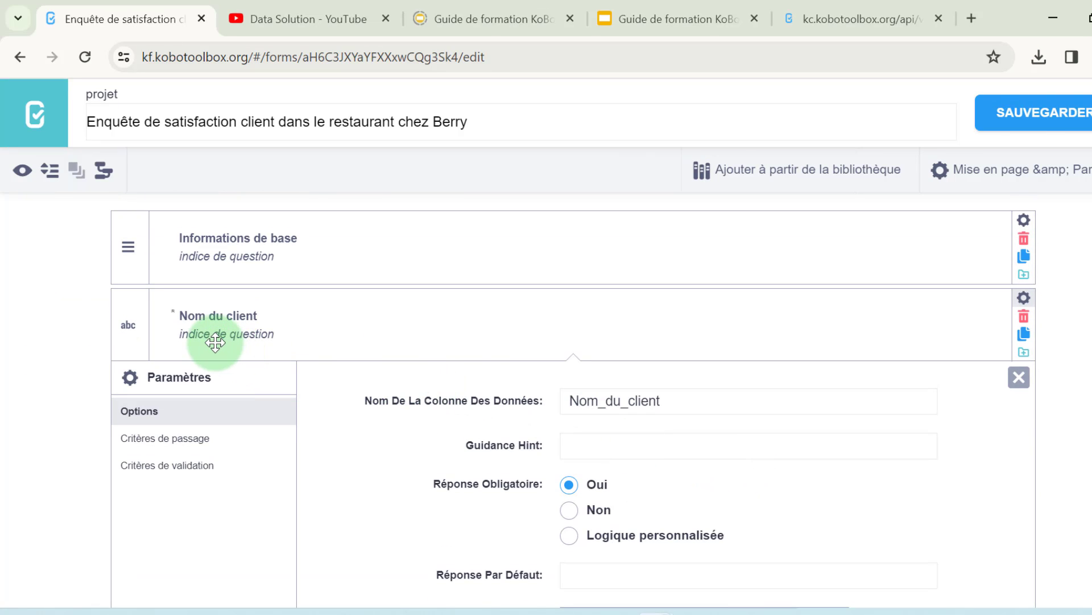
{"action": "left_click", "coordinate": [672, 401]}
{"action": "left_click_drag", "start_coordinate": [672, 400], "coordinate": [551, 400]}
{"action": "key", "text": "ctrl+c"}
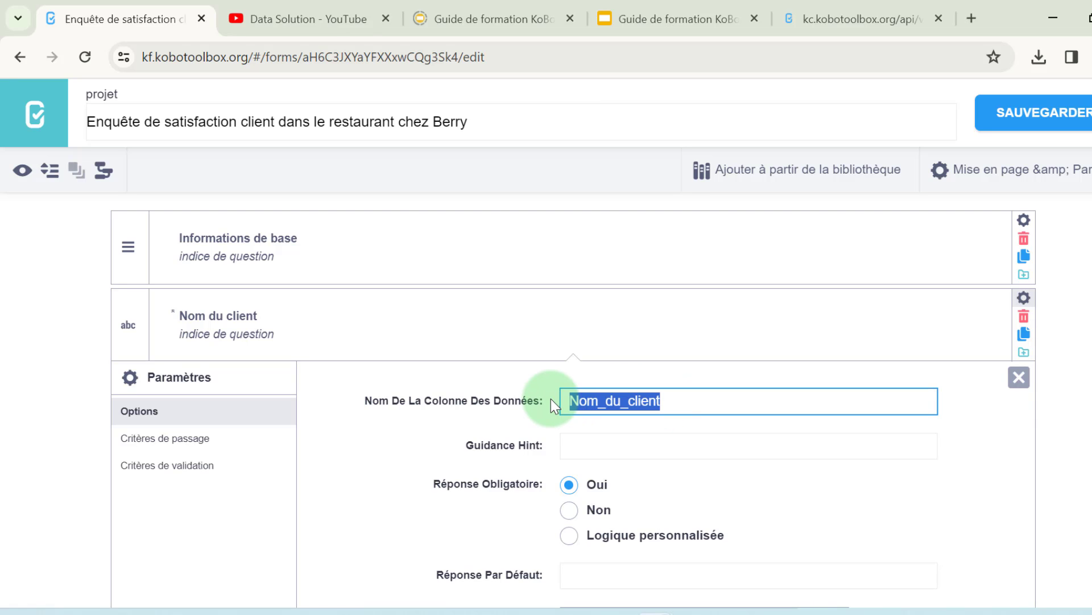
{"action": "scroll", "coordinate": [704, 438], "scroll_direction": "down", "scroll_amount": 8}
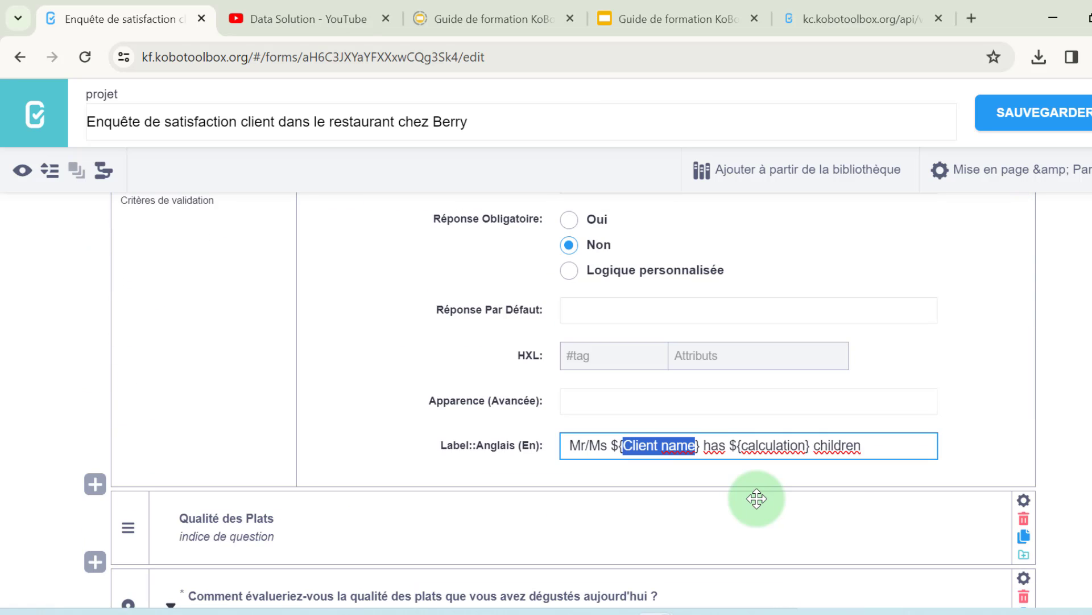
{"action": "key", "text": "ctrl+v"}
{"action": "left_click", "coordinate": [698, 519]}
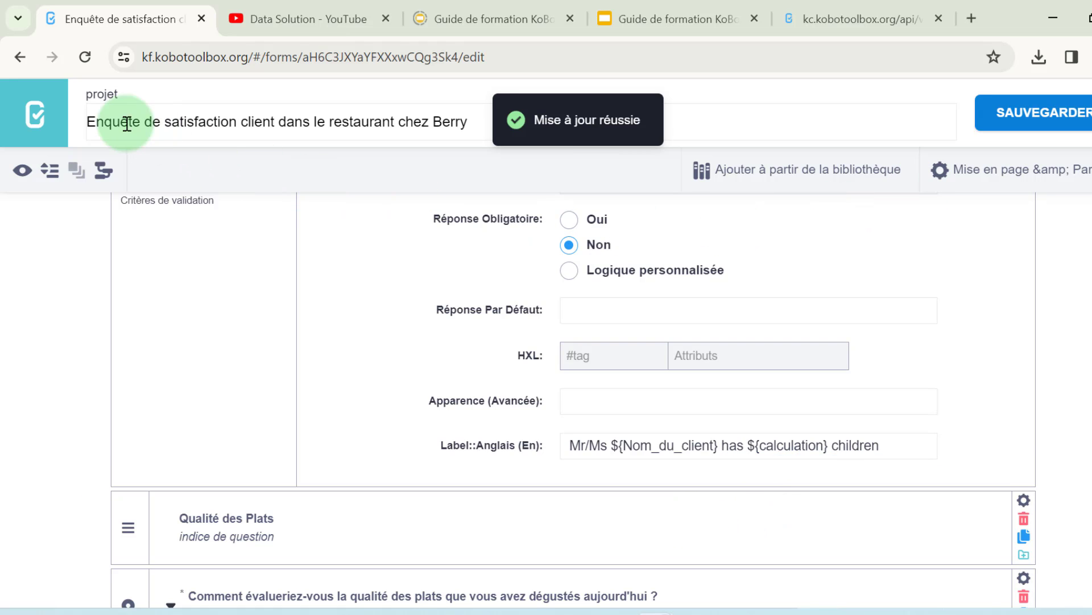
Step: Preview the saved form and switch the preview language from Français to Anglais
{"action": "left_click", "coordinate": [23, 171]}
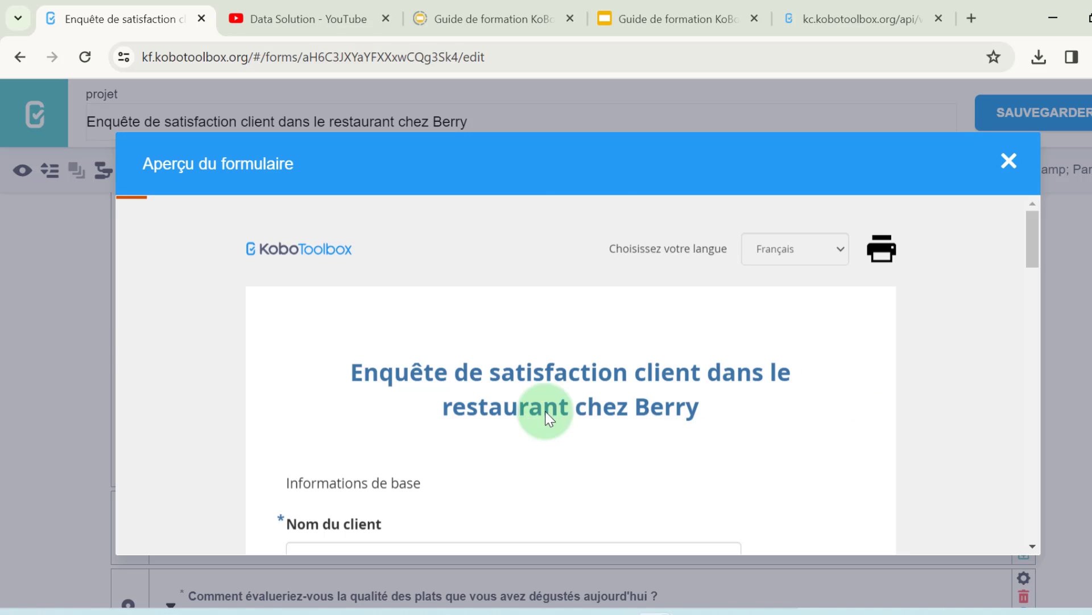
{"action": "scroll", "coordinate": [588, 418], "scroll_direction": "down", "scroll_amount": 5}
{"action": "scroll", "coordinate": [591, 416], "scroll_direction": "up", "scroll_amount": 5}
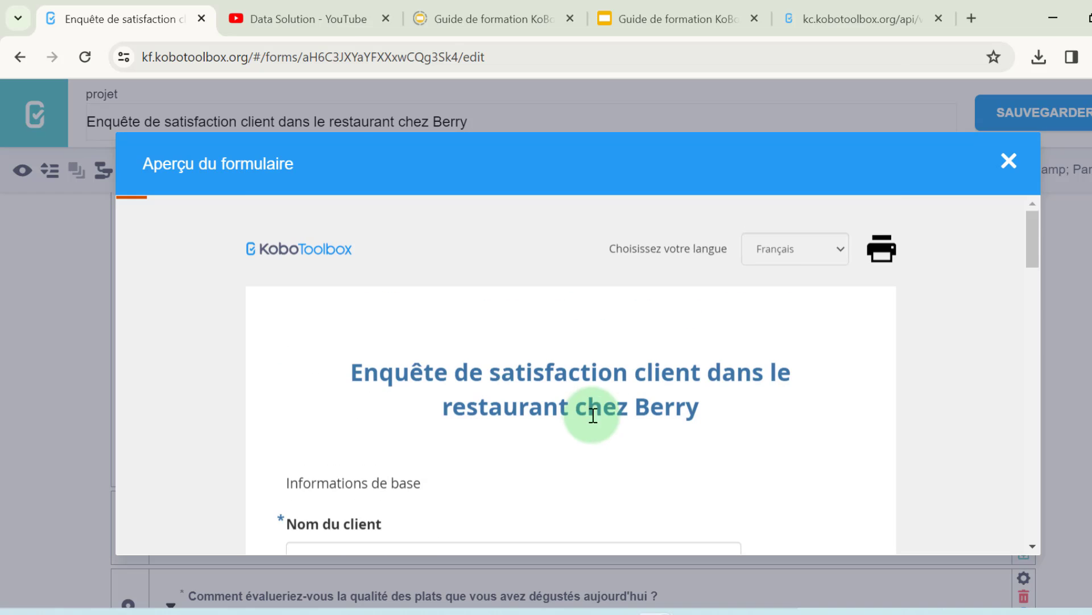
{"action": "scroll", "coordinate": [483, 325], "scroll_direction": "down", "scroll_amount": 5}
{"action": "scroll", "coordinate": [487, 330], "scroll_direction": "up", "scroll_amount": 5}
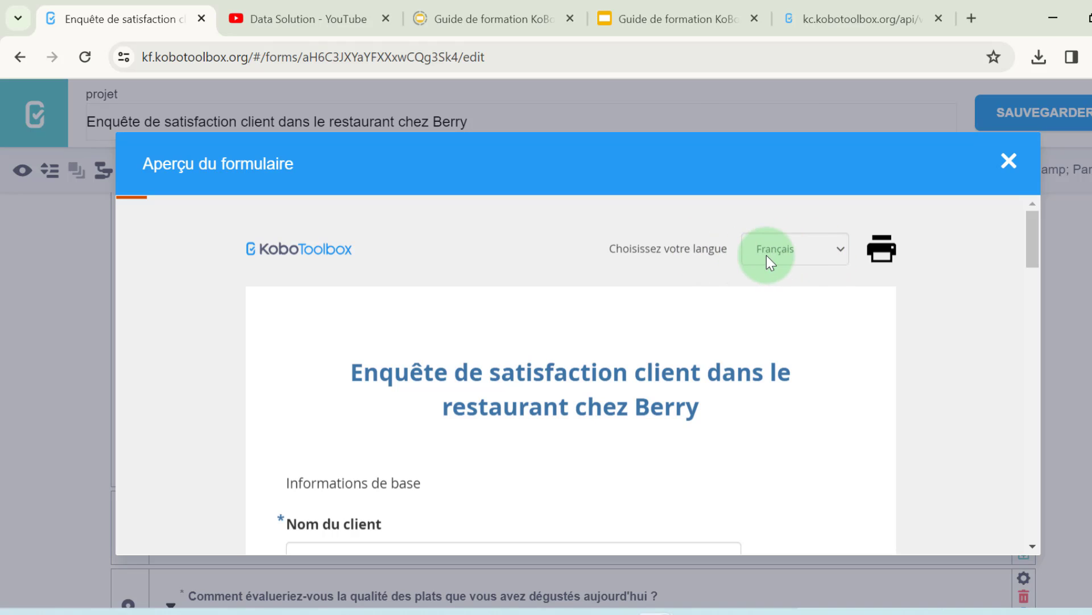
{"action": "left_click", "coordinate": [836, 251]}
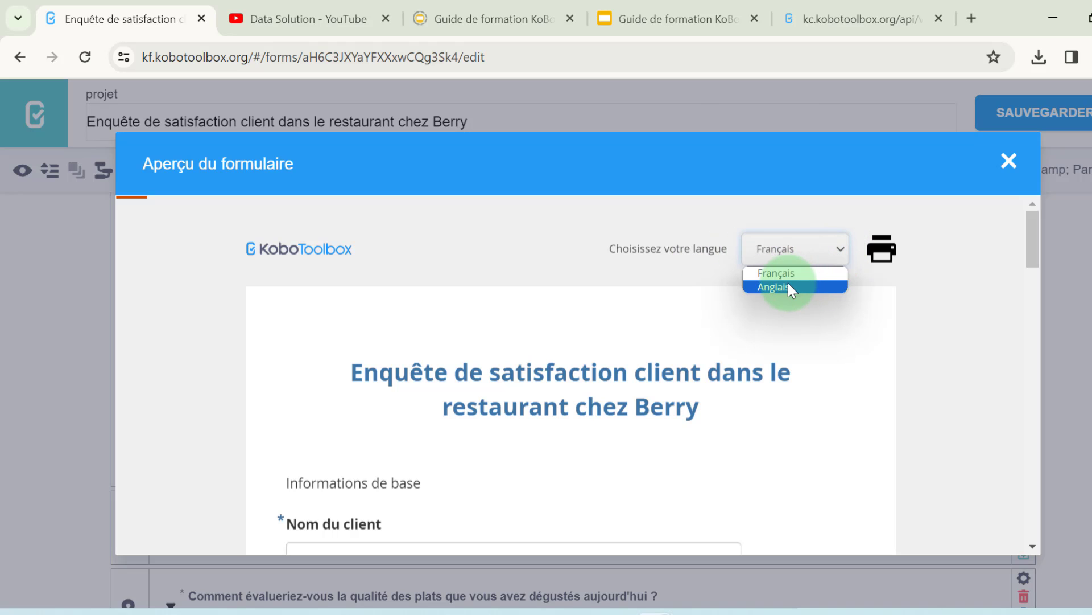
{"action": "left_click", "coordinate": [786, 286]}
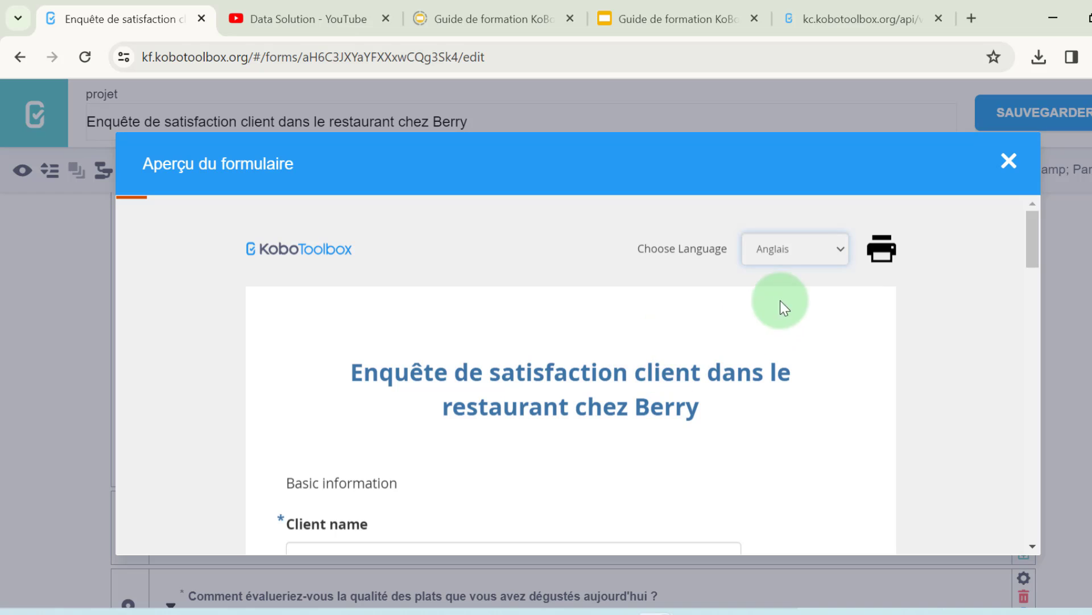
Step: Examine the English labels and answer choices throughout the form preview, including the Mr/Ms children note and the location question
{"action": "scroll", "coordinate": [477, 456], "scroll_direction": "down", "scroll_amount": 4}
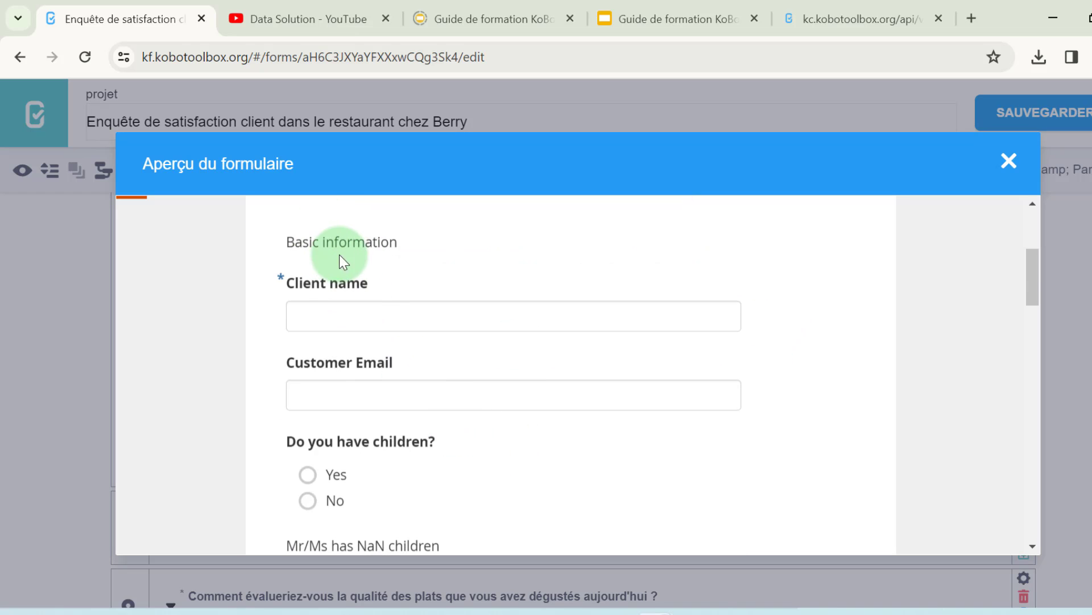
{"action": "scroll", "coordinate": [350, 279], "scroll_direction": "down", "scroll_amount": 2}
{"action": "scroll", "coordinate": [350, 279], "scroll_direction": "up", "scroll_amount": 4}
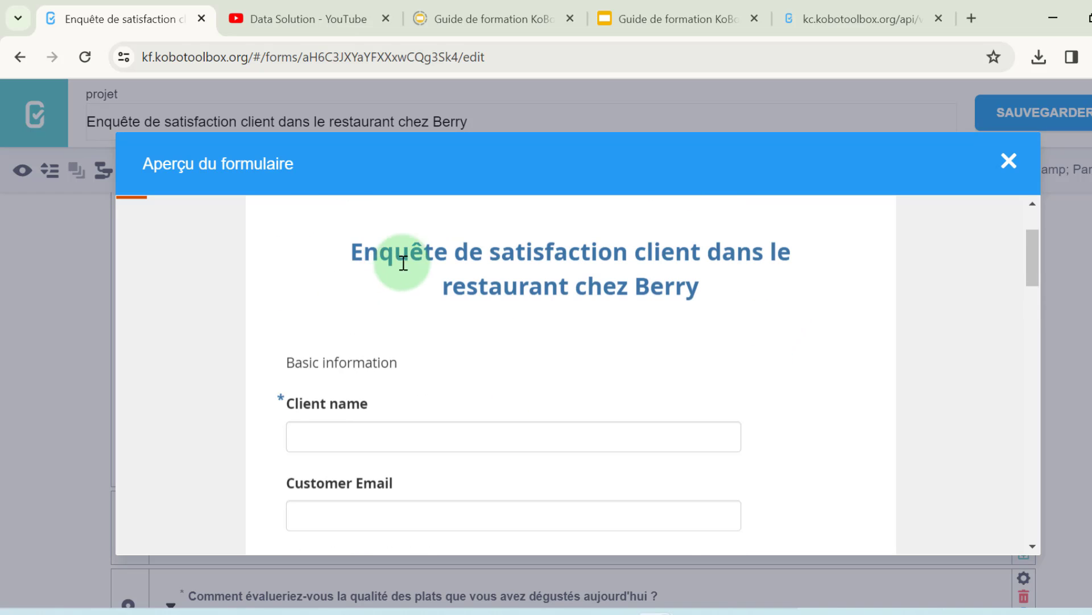
{"action": "scroll", "coordinate": [455, 287], "scroll_direction": "down", "scroll_amount": 2}
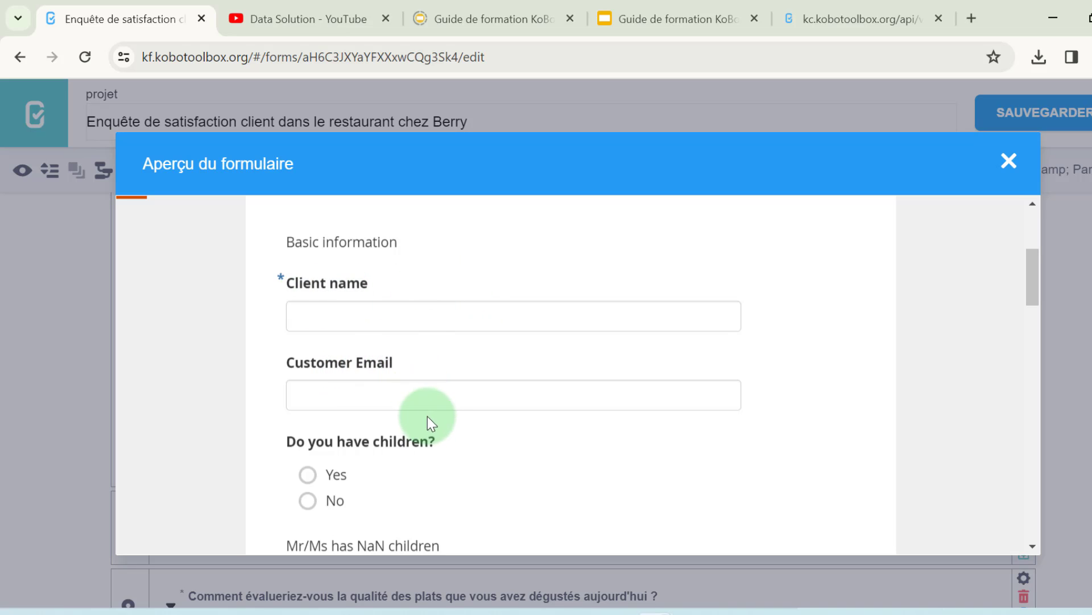
{"action": "scroll", "coordinate": [398, 471], "scroll_direction": "down", "scroll_amount": 1}
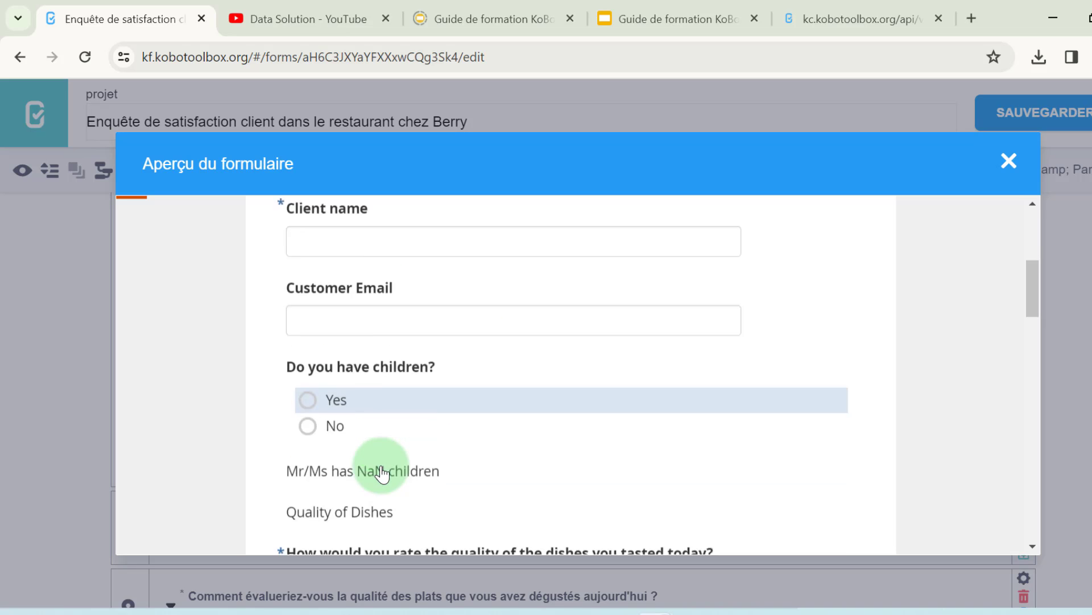
{"action": "scroll", "coordinate": [382, 472], "scroll_direction": "down", "scroll_amount": 1}
{"action": "scroll", "coordinate": [347, 424], "scroll_direction": "down", "scroll_amount": 10}
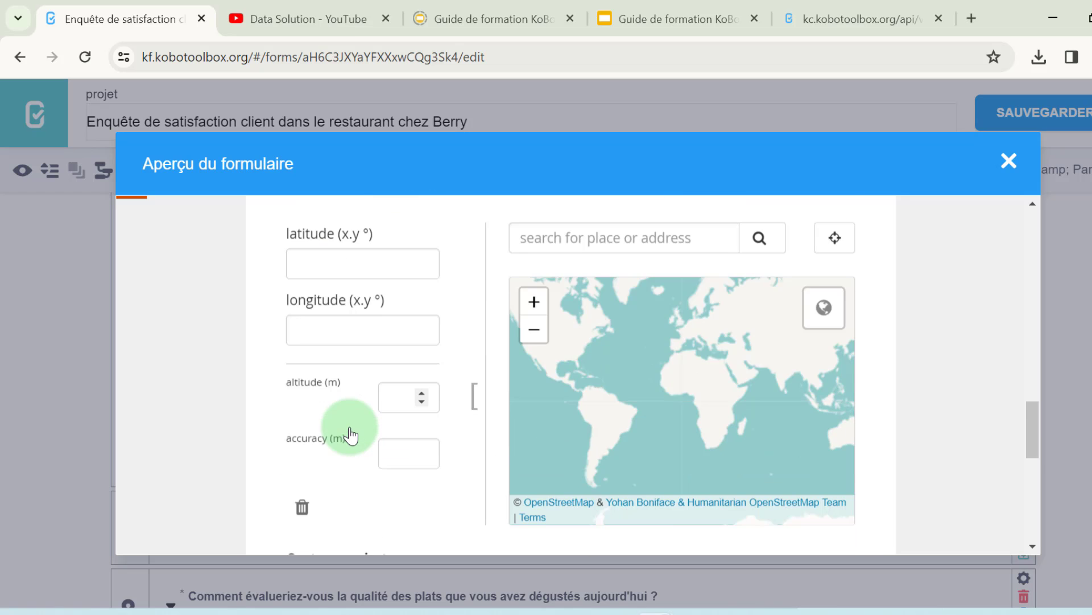
{"action": "scroll", "coordinate": [351, 433], "scroll_direction": "down", "scroll_amount": 4}
{"action": "scroll", "coordinate": [351, 434], "scroll_direction": "up", "scroll_amount": 15}
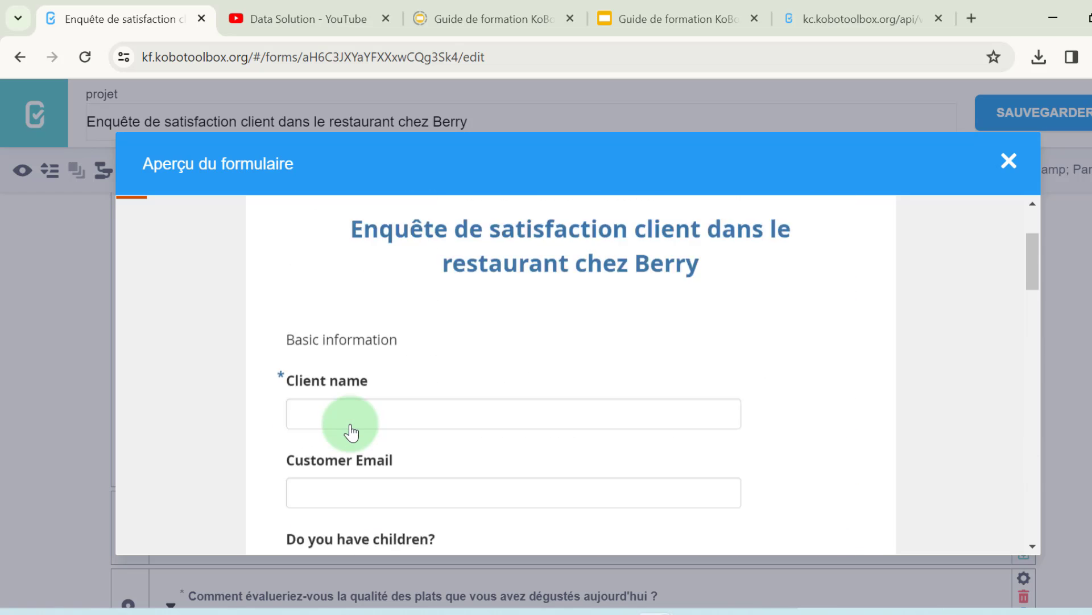
{"action": "scroll", "coordinate": [351, 433], "scroll_direction": "up", "scroll_amount": 3}
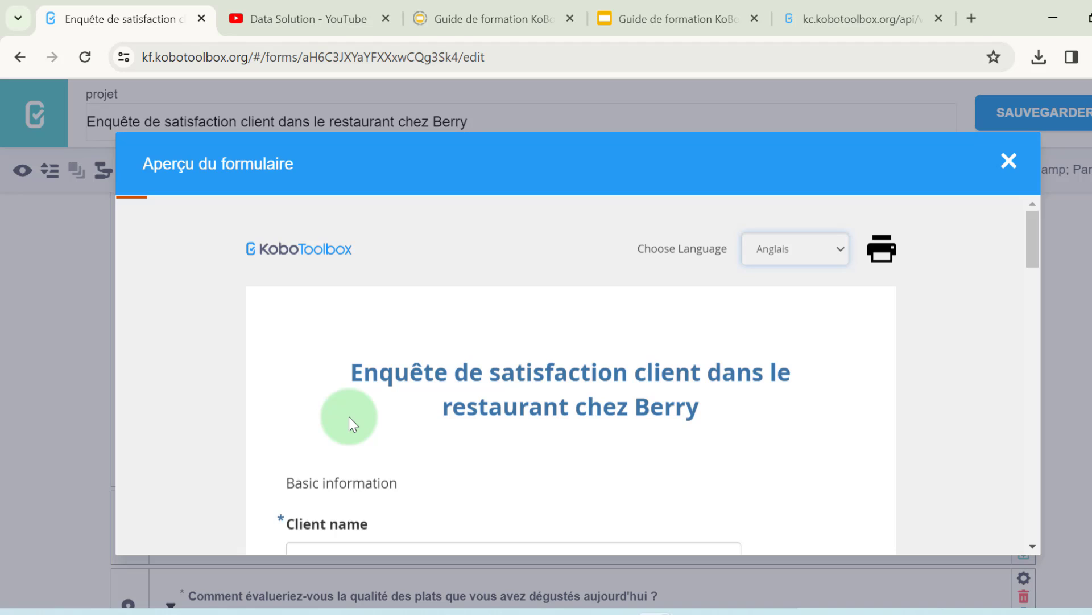